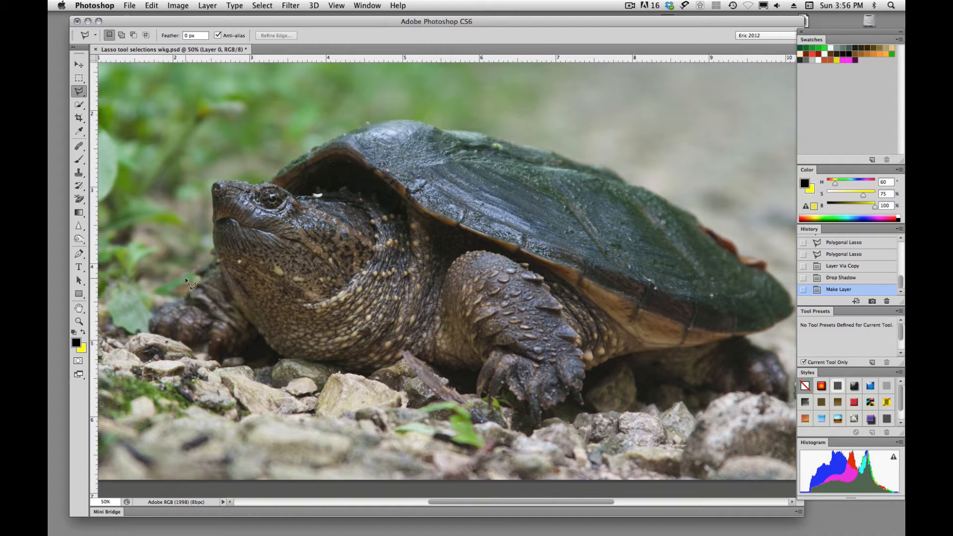
Switch to the Lasso tool and start a freehand selection from the turtle's mouth up around its snout.
key(space)
drag(197, 268, 261, 256)
drag(375, 132, 323, 486)
mouse_move(303, 272)
mouse_down()
mouse_move(292, 313)
mouse_move(273, 215)
mouse_up()
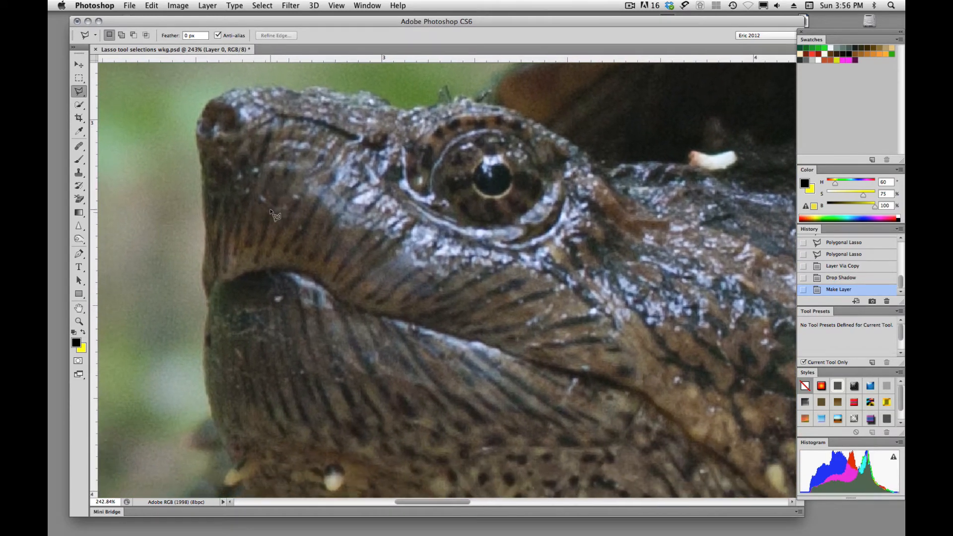
key(shift+l)
mouse_move(208, 303)
mouse_down()
mouse_move(201, 263)
mouse_move(214, 249)
mouse_move(203, 255)
mouse_move(197, 130)
mouse_move(212, 98)
mouse_move(247, 90)
mouse_move(213, 144)
mouse_move(177, 345)
mouse_move(261, 444)
mouse_up()
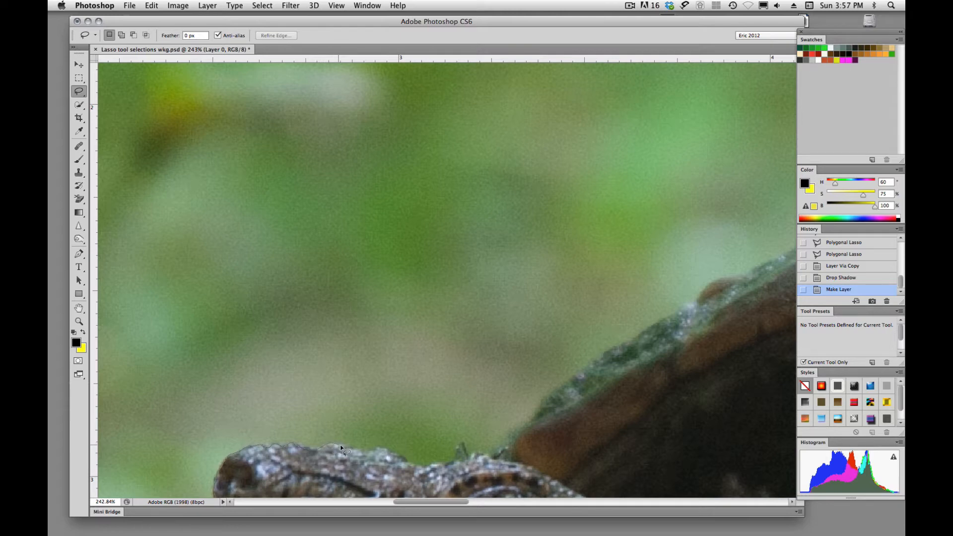
Continue the lasso outline along the top of the head and over the eye to the shell.
drag(350, 446, 373, 451)
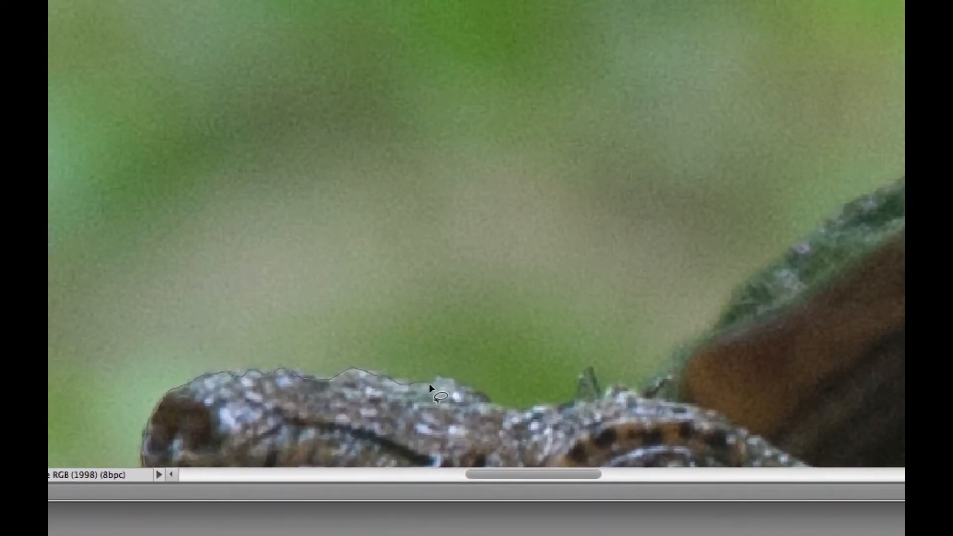
mouse_move(429, 383)
mouse_down()
mouse_move(412, 398)
mouse_move(374, 405)
mouse_move(242, 198)
mouse_up()
scroll(242, 197, down, 10)
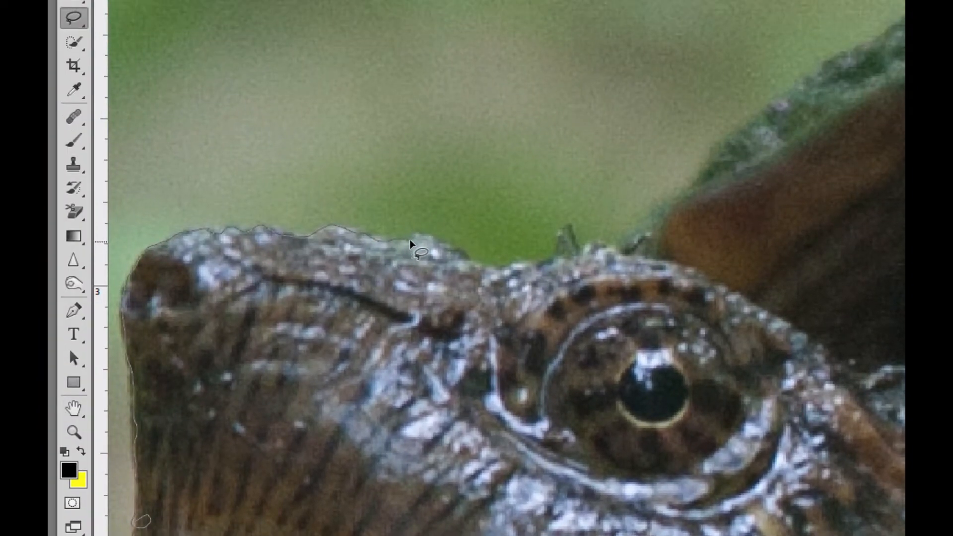
drag(298, 64, 316, 57)
mouse_move(424, 234)
mouse_down()
mouse_move(500, 268)
mouse_move(541, 262)
mouse_move(570, 225)
mouse_move(582, 245)
mouse_move(617, 247)
mouse_move(794, 2)
mouse_move(899, 0)
mouse_move(518, 535)
mouse_up()
drag(509, 403, 516, 405)
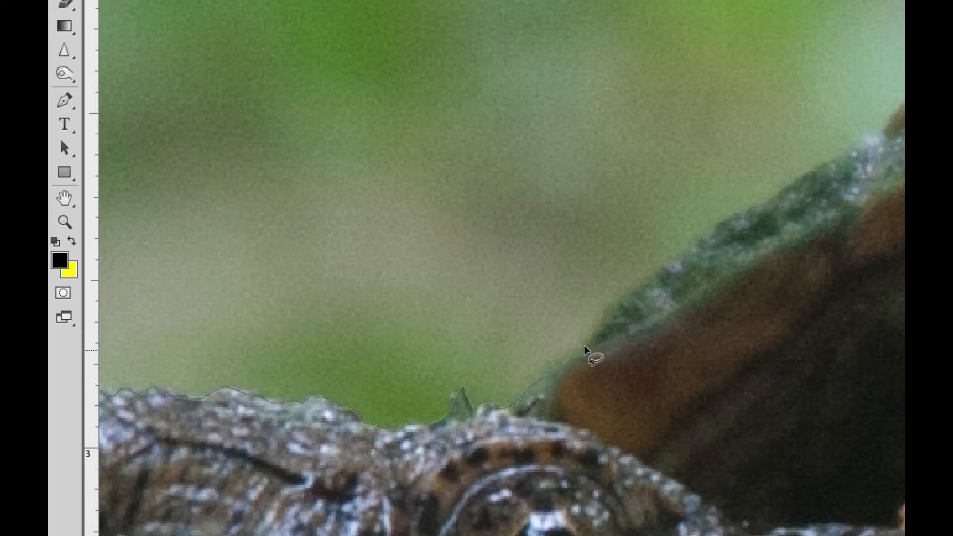
Trace the lasso outline up the shell's front rim, going around the small brown bump.
drag(618, 296, 682, 252)
drag(697, 240, 710, 233)
mouse_move(750, 207)
mouse_down()
mouse_move(782, 186)
mouse_move(599, 375)
mouse_move(443, 444)
mouse_up()
key(space)
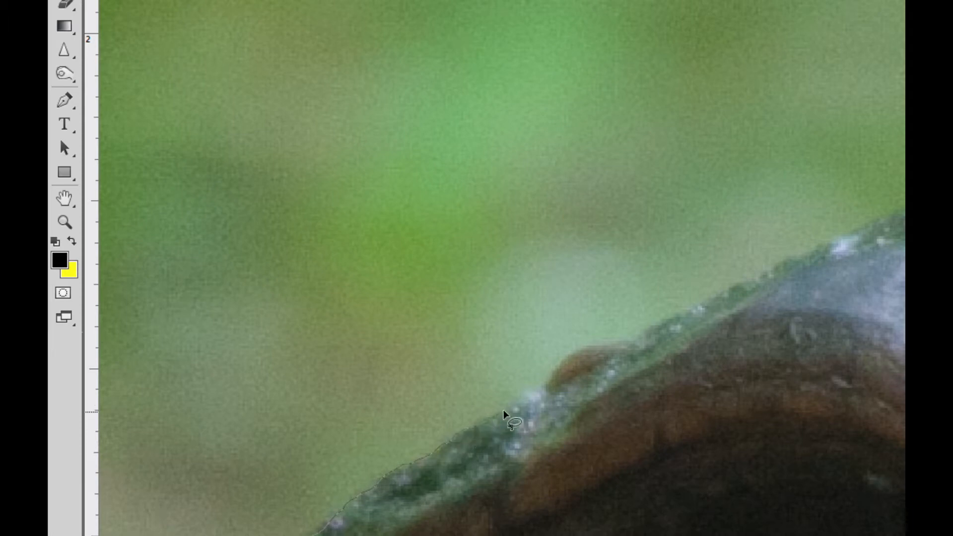
mouse_move(517, 401)
mouse_down()
mouse_move(570, 352)
mouse_move(638, 335)
mouse_up()
key(space)
mouse_move(764, 273)
mouse_down()
mouse_move(690, 338)
mouse_move(555, 410)
mouse_move(449, 418)
mouse_move(386, 397)
mouse_up()
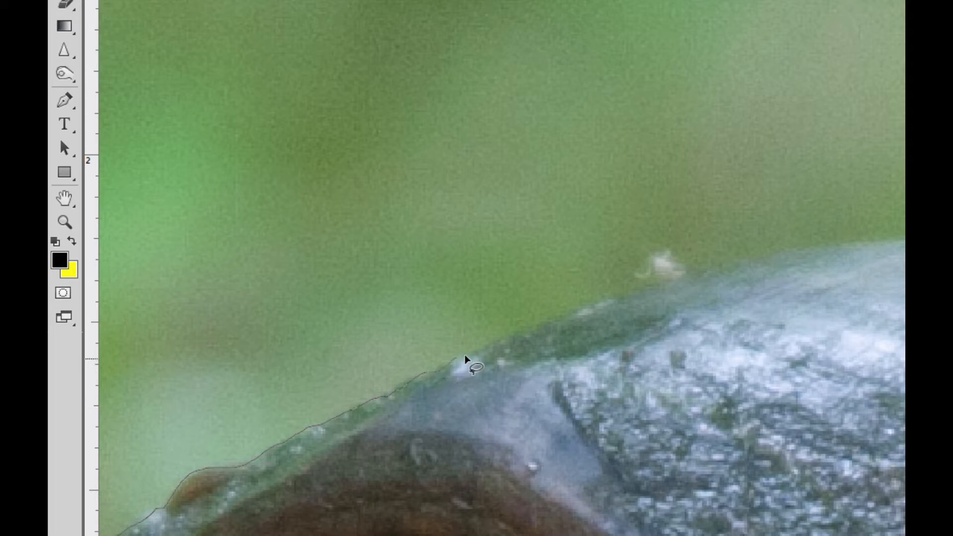
Trace over the crest of the shell to the dip behind it and close the selection back through the turtle's body.
drag(465, 356, 488, 342)
drag(603, 297, 657, 285)
drag(740, 266, 760, 260)
mouse_move(875, 246)
mouse_down()
mouse_move(616, 168)
mouse_move(411, 92)
mouse_move(219, 71)
mouse_move(240, 107)
mouse_move(392, 116)
mouse_up()
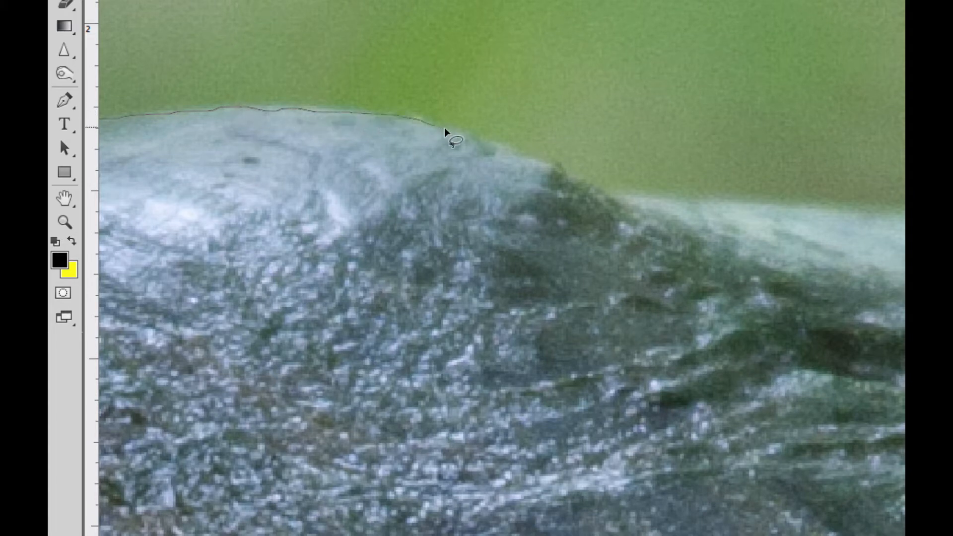
drag(445, 129, 494, 149)
drag(575, 176, 587, 181)
mouse_move(621, 192)
mouse_down()
mouse_move(677, 449)
mouse_move(645, 498)
mouse_move(509, 462)
mouse_up()
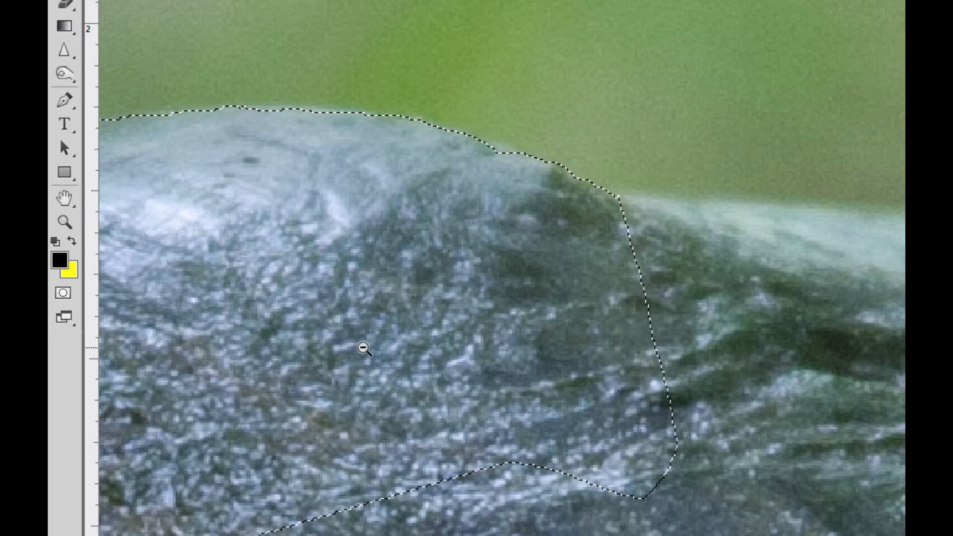
Try to add the shell's upper edge behind the crest to the selection, and undo the prematurely closed lasso.
alt+click(364, 346)
alt+click(364, 346)
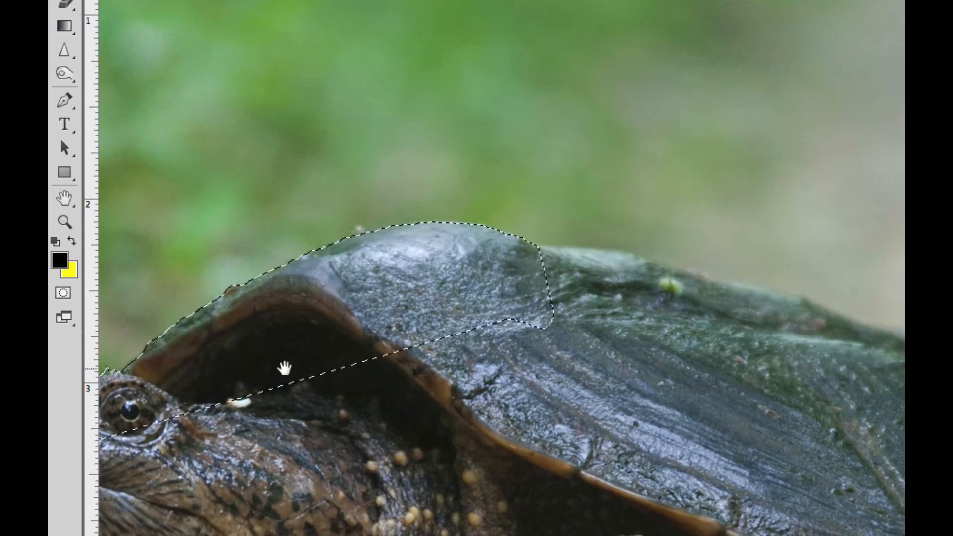
drag(285, 368, 684, 125)
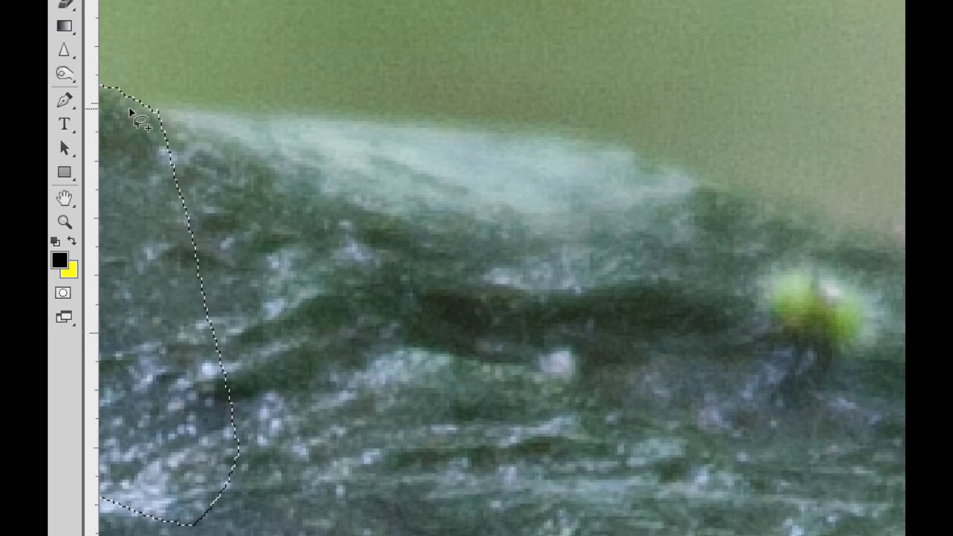
drag(131, 109, 213, 115)
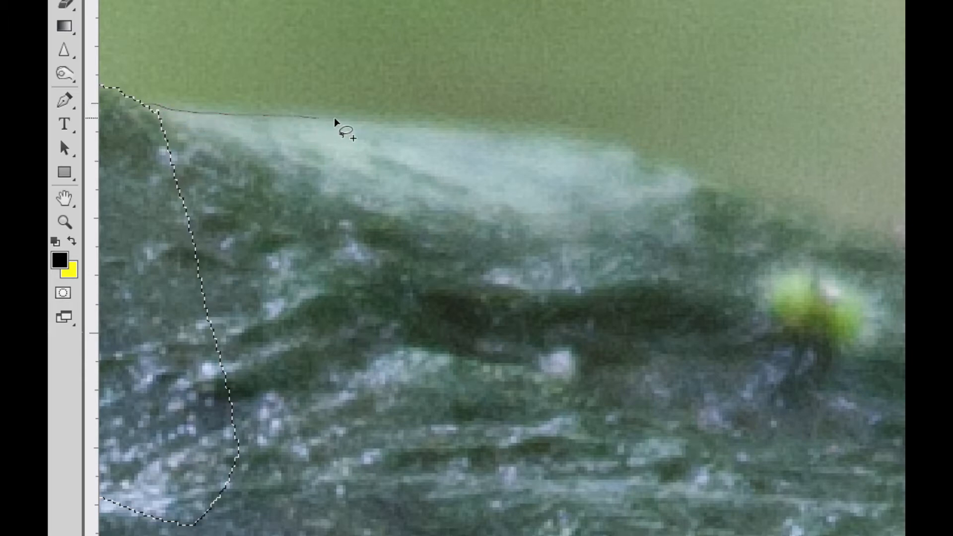
mouse_move(479, 118)
mouse_down()
mouse_move(505, 120)
mouse_move(344, 180)
mouse_move(408, 196)
mouse_up()
key(space)
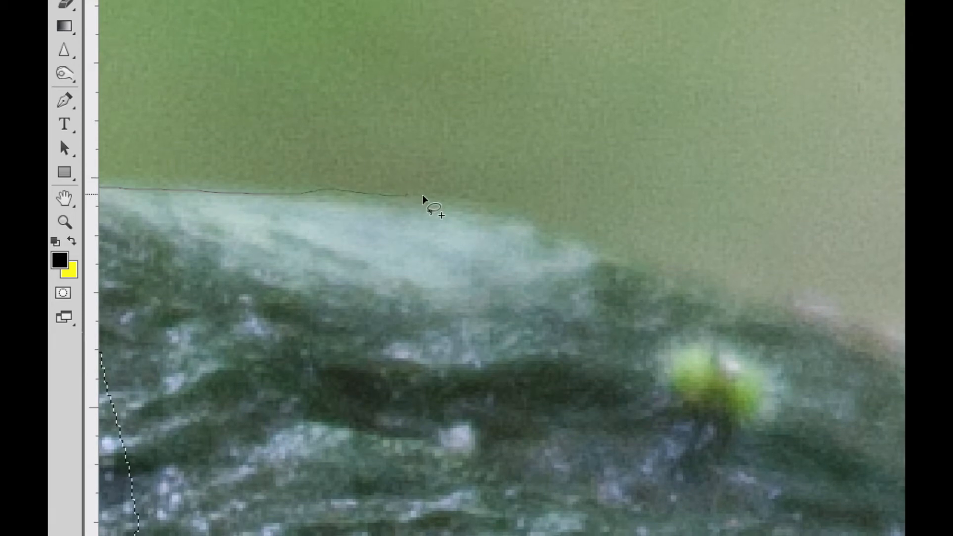
drag(487, 209, 524, 221)
drag(792, 292, 803, 303)
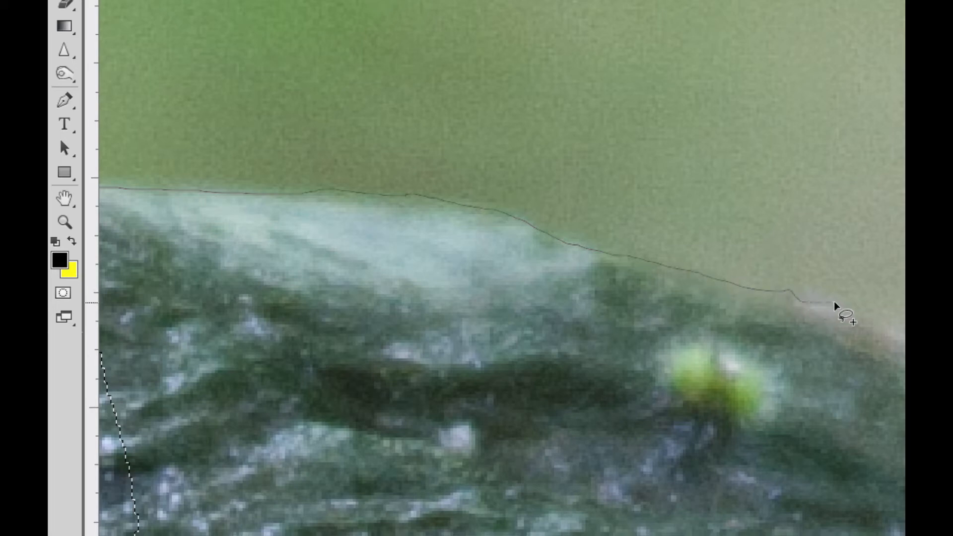
mouse_move(876, 325)
mouse_down()
mouse_move(901, 340)
mouse_move(886, 262)
mouse_move(706, 189)
mouse_move(453, 68)
mouse_up()
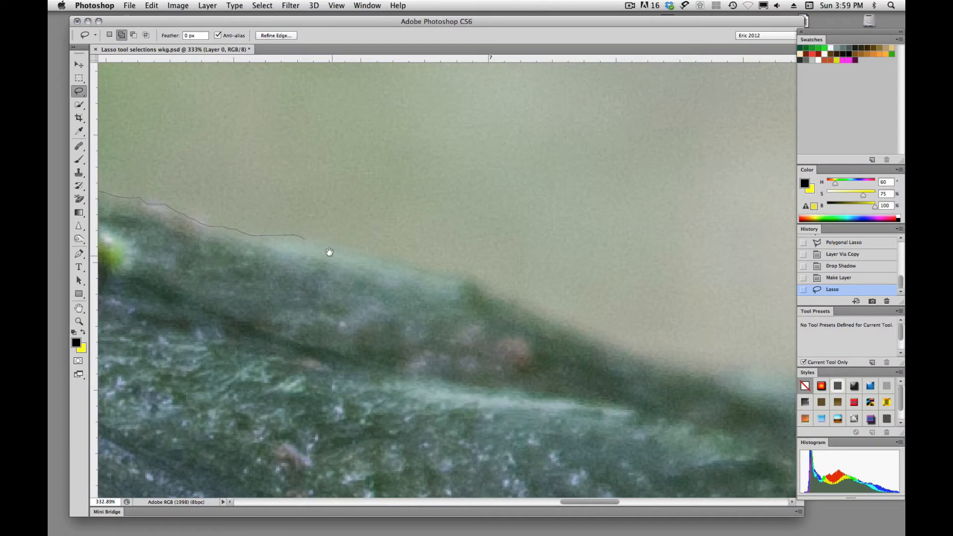
drag(303, 240, 305, 243)
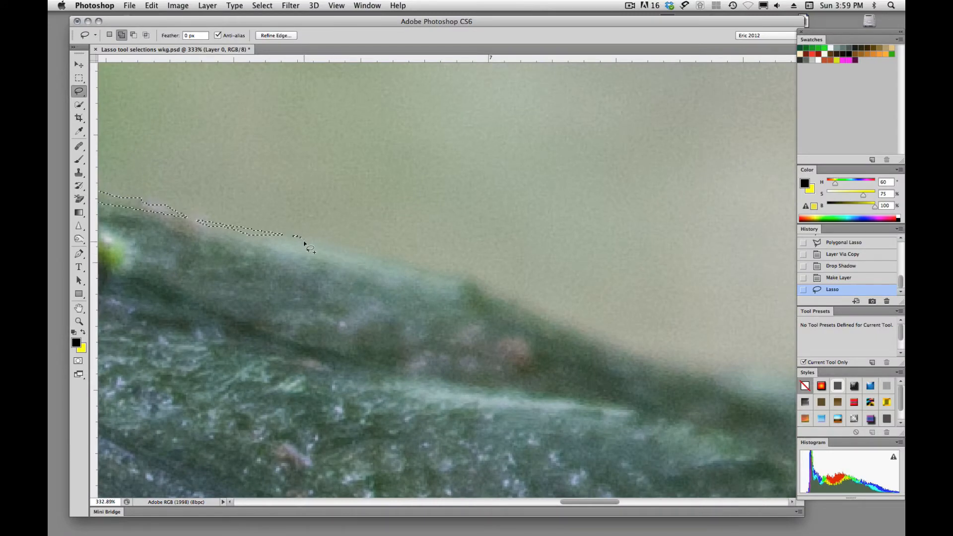
key(super+z)
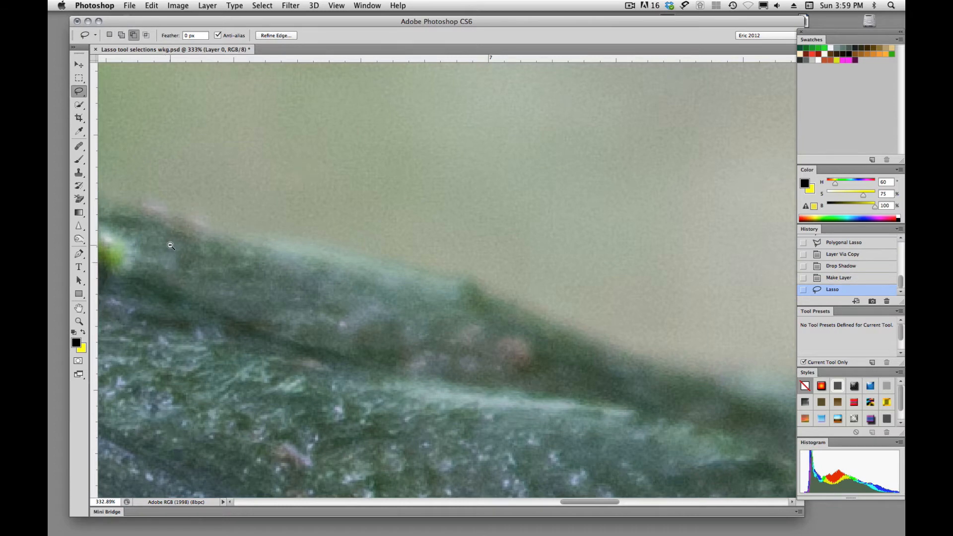
Add a lasso strip along the shell's upper edge, from the dip behind the crest to just past the green speck.
key(super+minus)
drag(270, 244, 630, 273)
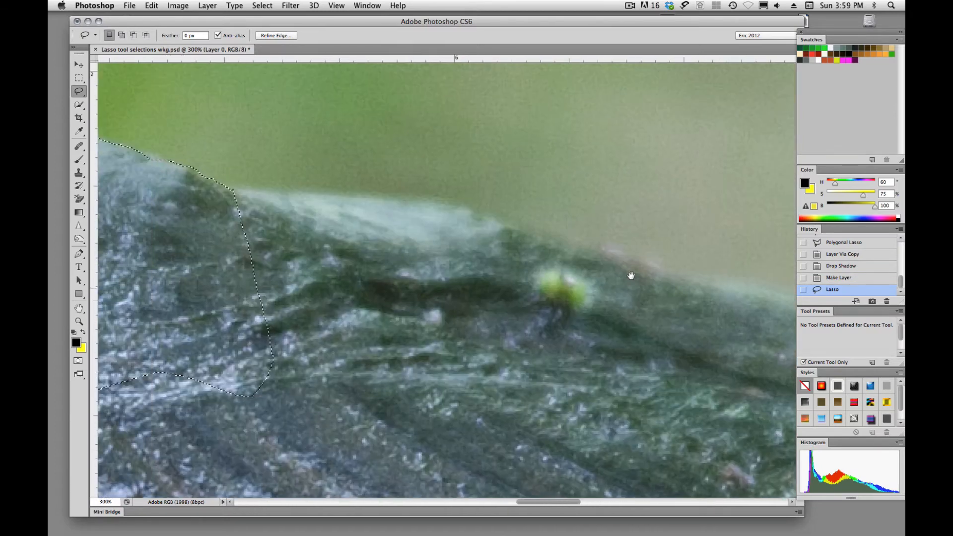
key(shift)
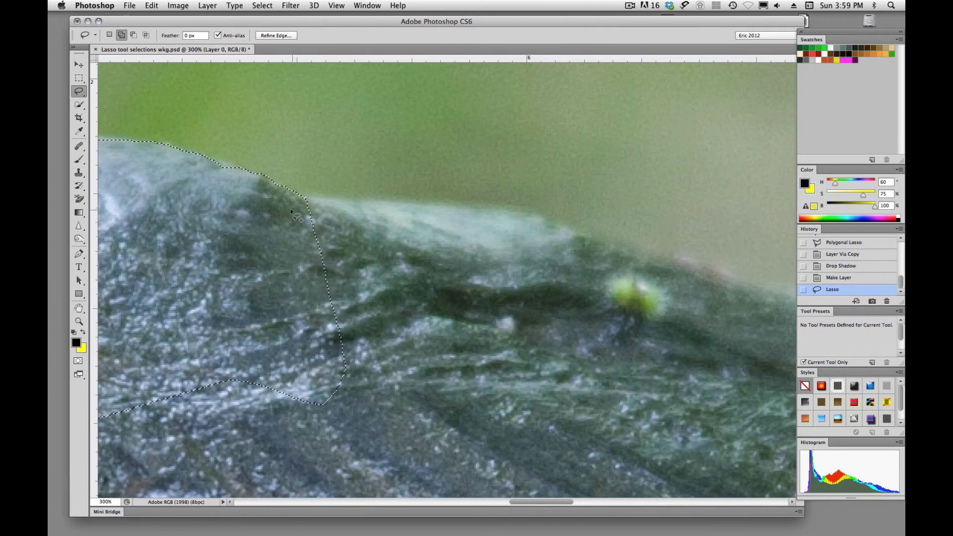
drag(306, 197, 453, 199)
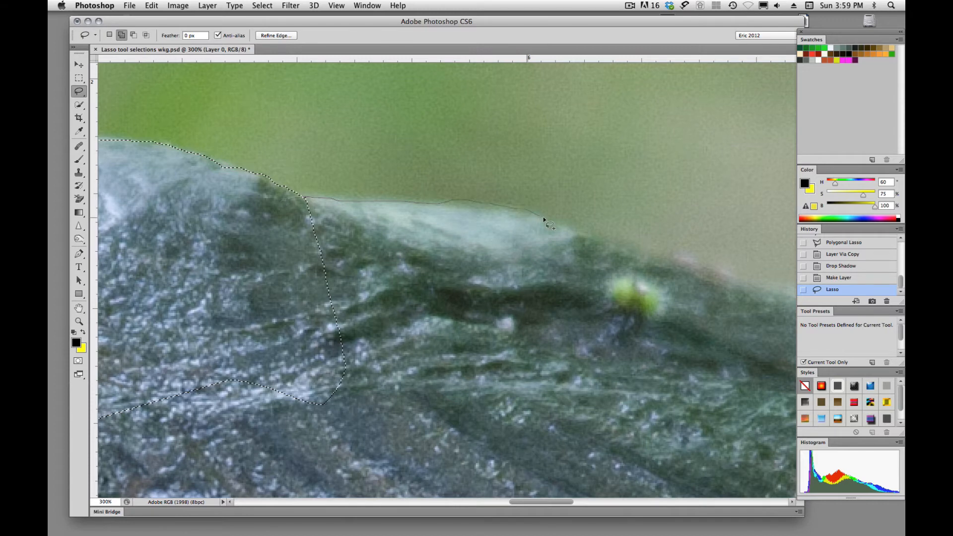
mouse_move(545, 219)
mouse_down()
mouse_move(340, 206)
mouse_move(234, 169)
mouse_up()
key(space)
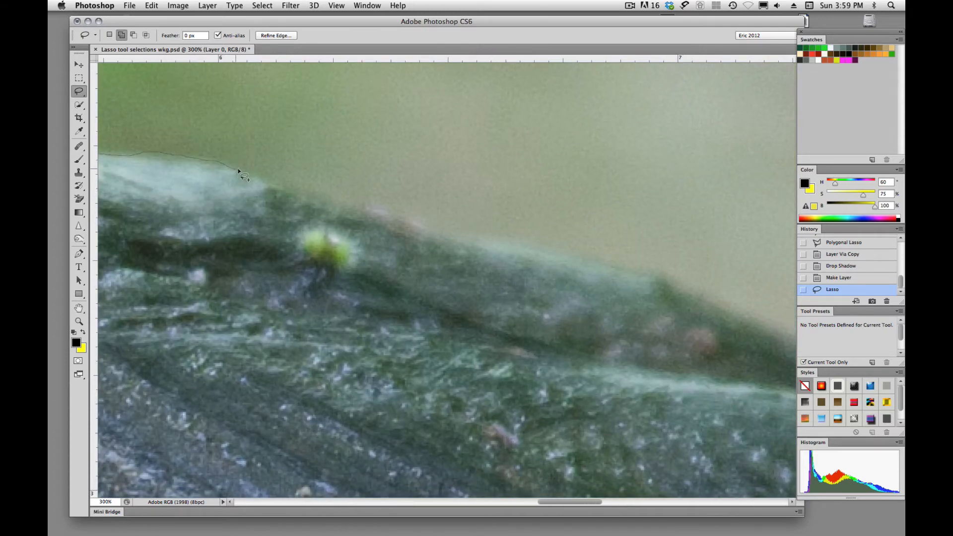
drag(256, 177, 286, 187)
mouse_move(346, 204)
mouse_down()
mouse_move(384, 210)
mouse_move(367, 196)
mouse_up()
key(space)
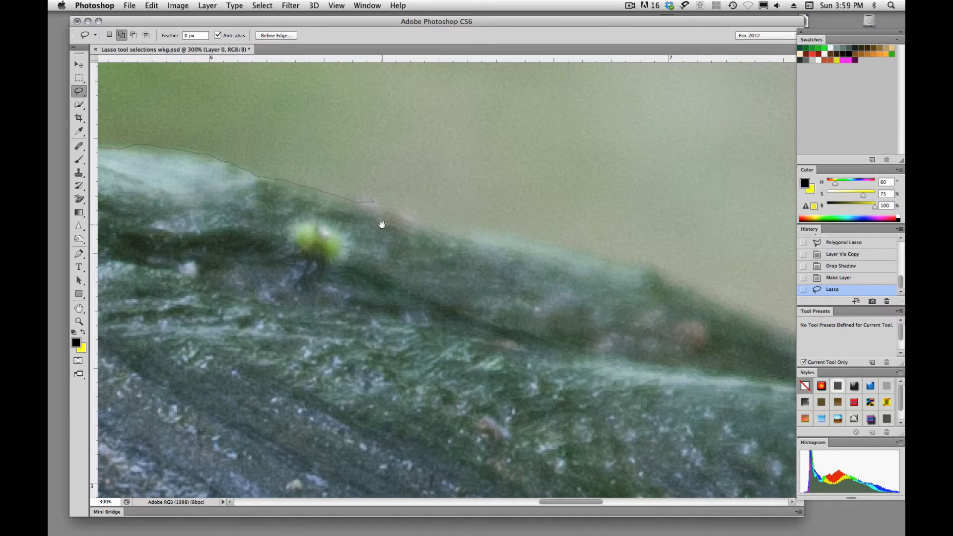
Add the shell area beneath the new strip to the selection, joining it to the first selected region.
mouse_move(381, 224)
mouse_down()
mouse_move(271, 194)
mouse_move(241, 171)
mouse_move(268, 216)
mouse_move(580, 304)
mouse_move(521, 260)
mouse_up()
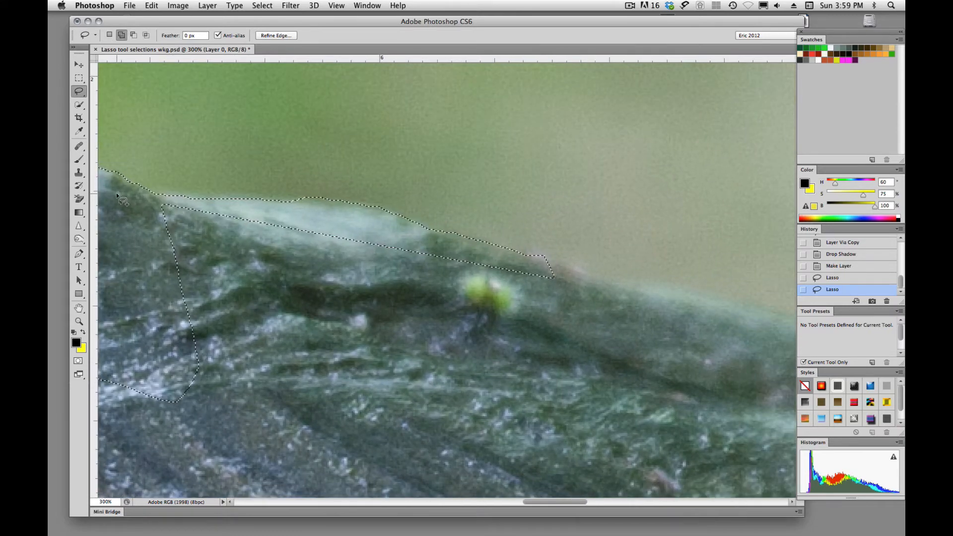
mouse_move(116, 193)
mouse_down()
mouse_move(295, 220)
mouse_move(406, 269)
mouse_move(399, 371)
mouse_move(165, 316)
mouse_up()
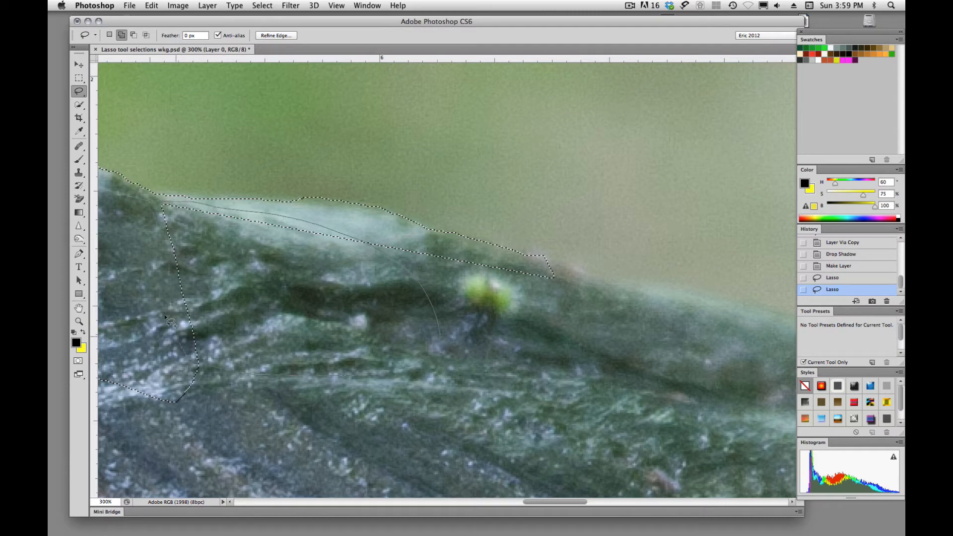
drag(116, 204, 117, 197)
Start another lasso addition at the end of the strip, following the pale upper shell edge to its dark green corner.
mouse_move(413, 235)
mouse_down()
mouse_move(226, 119)
mouse_move(199, 185)
mouse_move(160, 179)
mouse_up()
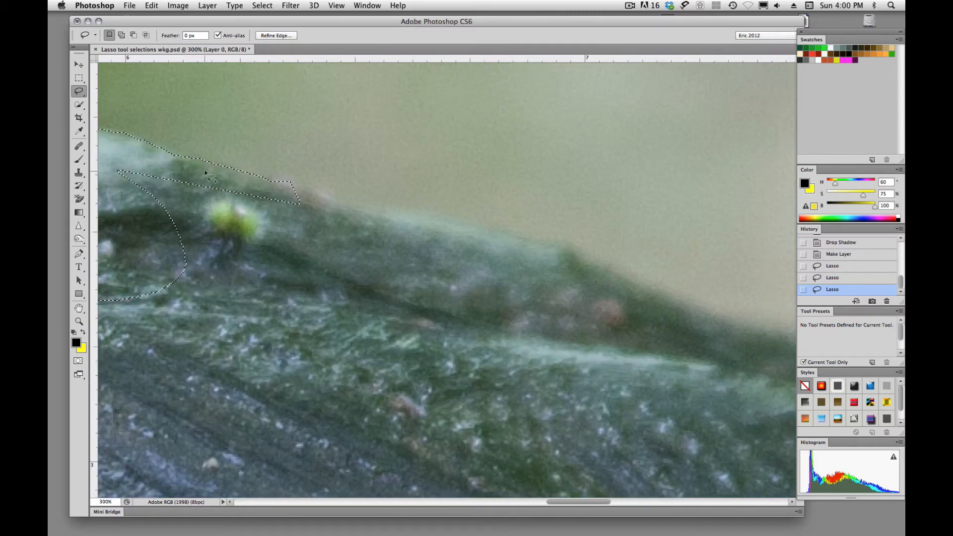
key(shift)
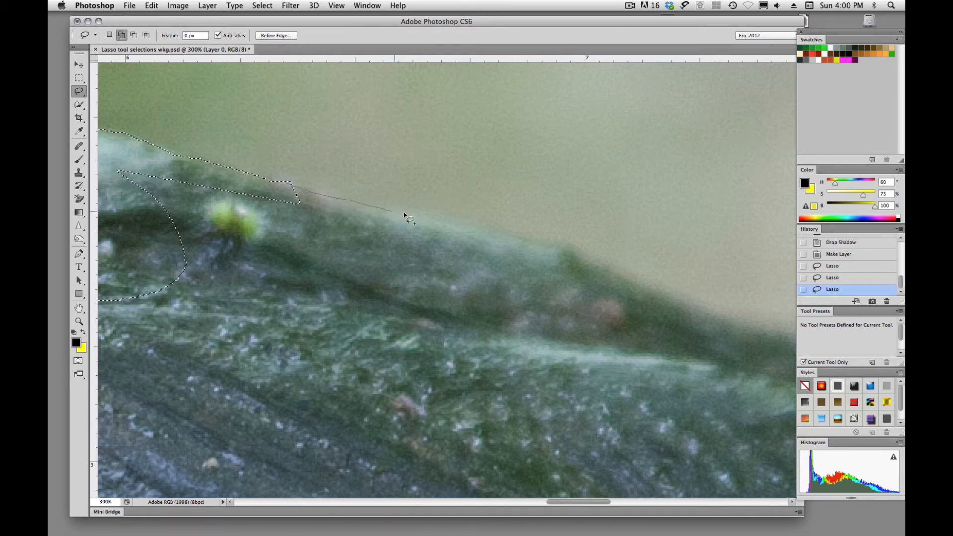
drag(404, 214, 435, 214)
mouse_move(545, 242)
mouse_down()
mouse_move(584, 253)
mouse_move(457, 249)
mouse_move(184, 177)
mouse_up()
key(space)
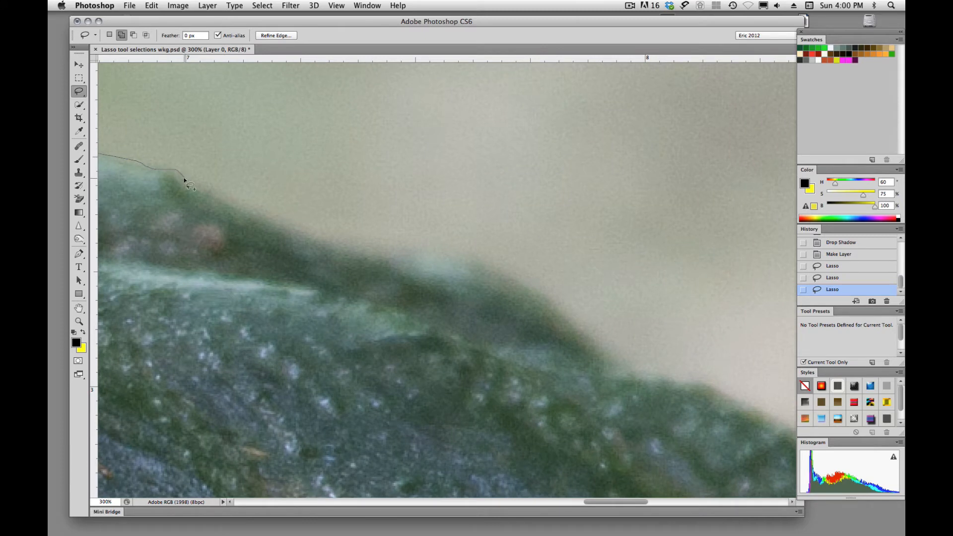
Continue the added outline down the shell's rear slope to just before the reddish-brown flap.
drag(183, 177, 212, 189)
drag(326, 238, 492, 267)
mouse_move(568, 314)
mouse_down()
mouse_move(644, 378)
mouse_move(233, 168)
mouse_up()
key(space)
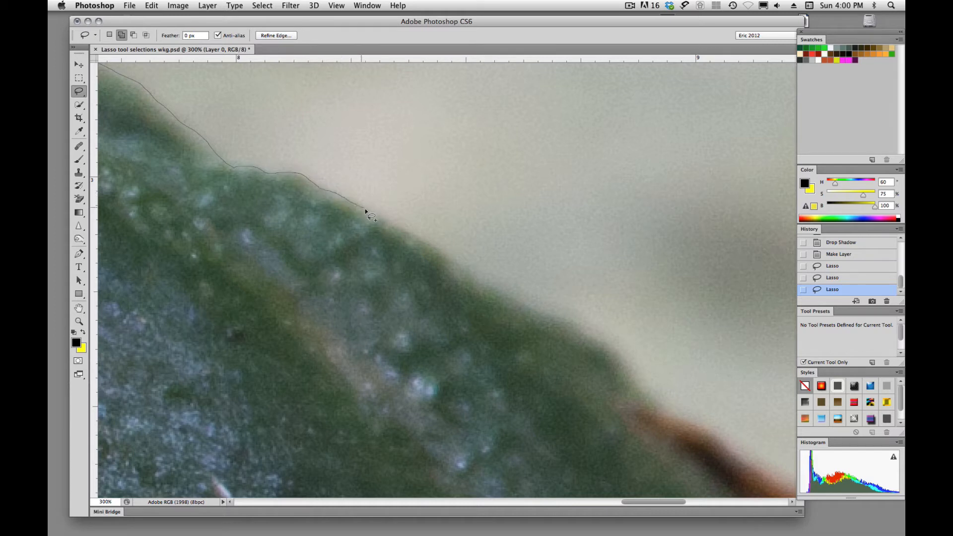
mouse_move(378, 218)
mouse_down()
mouse_move(451, 247)
mouse_move(464, 269)
mouse_move(608, 344)
mouse_move(633, 372)
mouse_move(495, 253)
mouse_move(359, 163)
mouse_move(230, 115)
mouse_up()
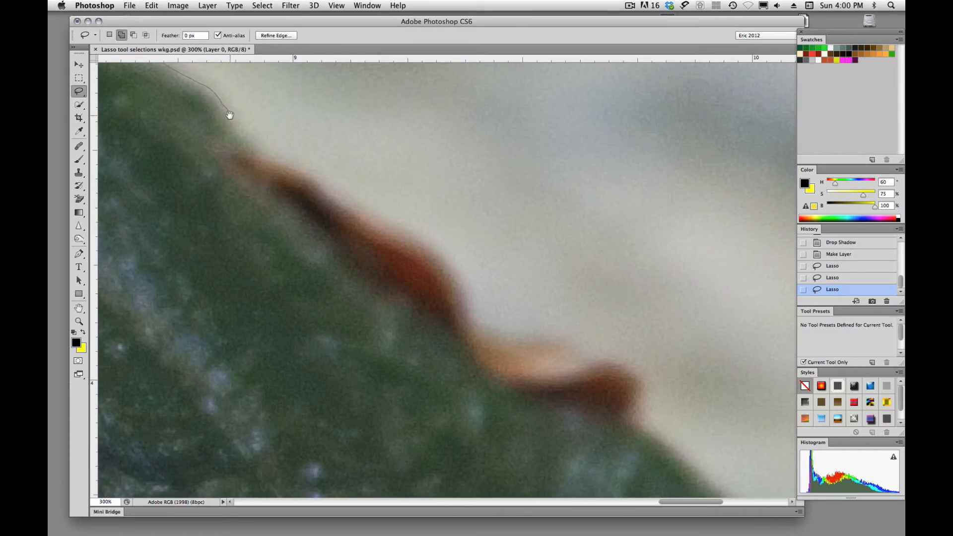
Trace the added outline around the reddish-brown flap and the shell's rear tip to its underside.
drag(229, 114, 238, 131)
drag(389, 220, 417, 235)
mouse_move(614, 361)
mouse_down()
mouse_move(648, 397)
mouse_move(646, 431)
mouse_move(430, 243)
mouse_move(238, 129)
mouse_move(251, 109)
mouse_move(271, 102)
mouse_up()
key(space)
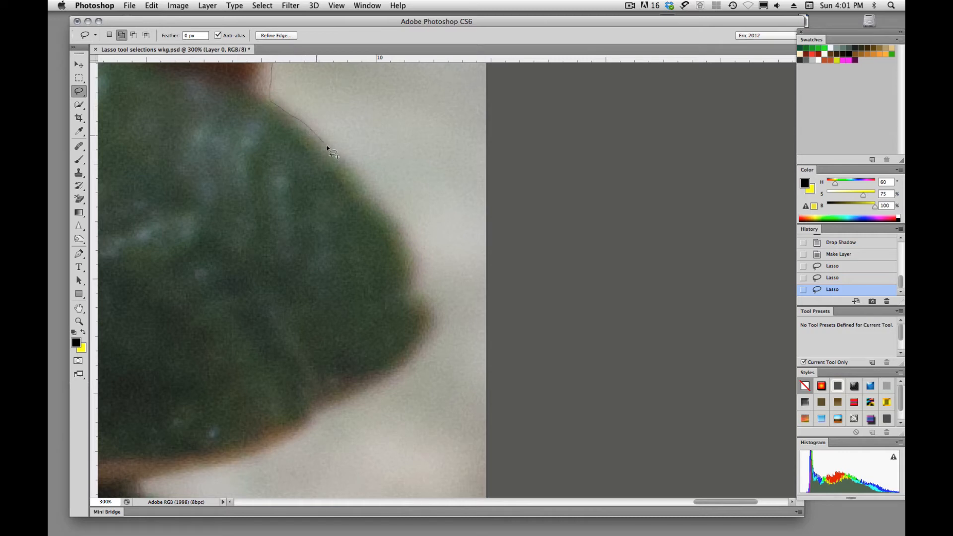
drag(358, 174, 406, 242)
drag(356, 391, 647, 155)
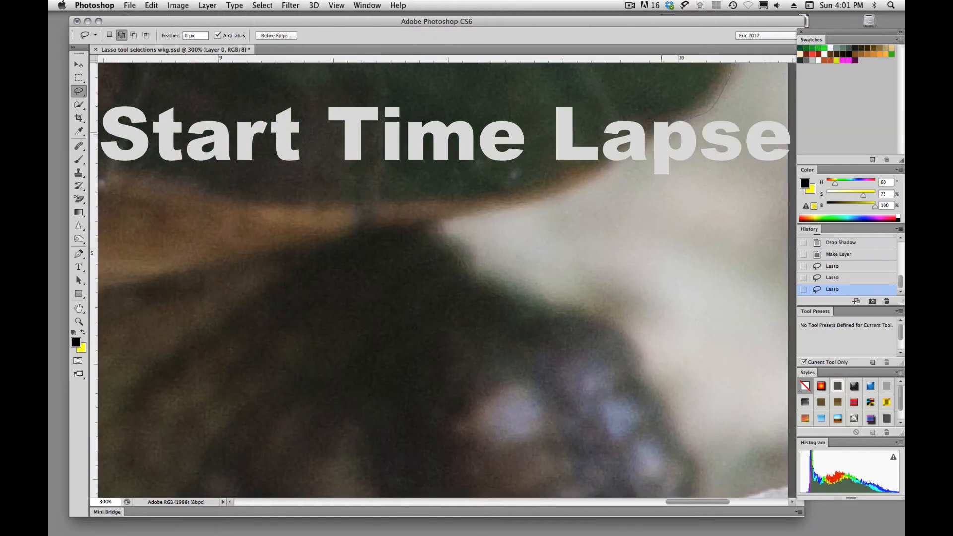
Trace the added outline around the hind foot and along the tops of the pale rocks, closing it to extend the selection.
mouse_move(520, 203)
mouse_down()
mouse_move(441, 225)
mouse_move(449, 236)
mouse_move(447, 119)
mouse_up()
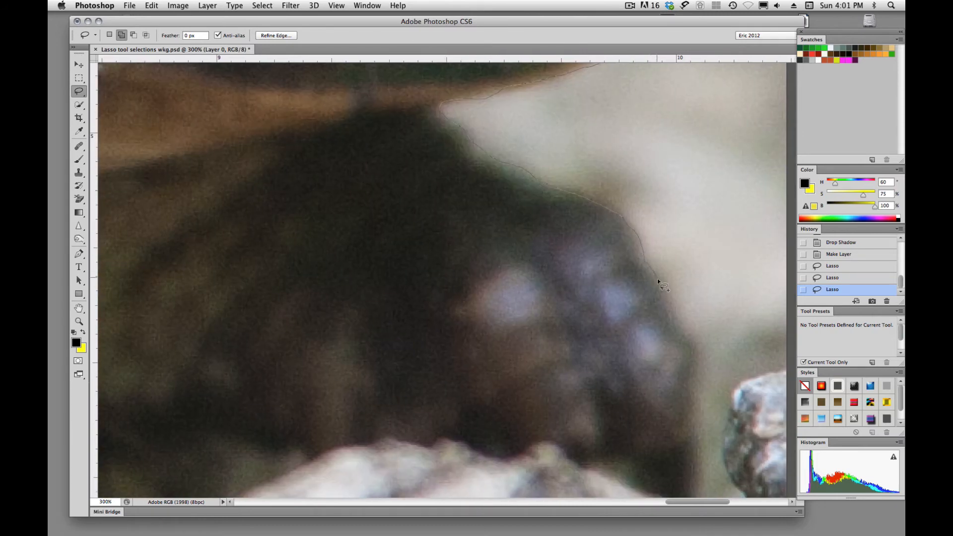
mouse_move(657, 279)
mouse_down()
mouse_move(698, 372)
mouse_move(704, 455)
mouse_move(705, 181)
mouse_up()
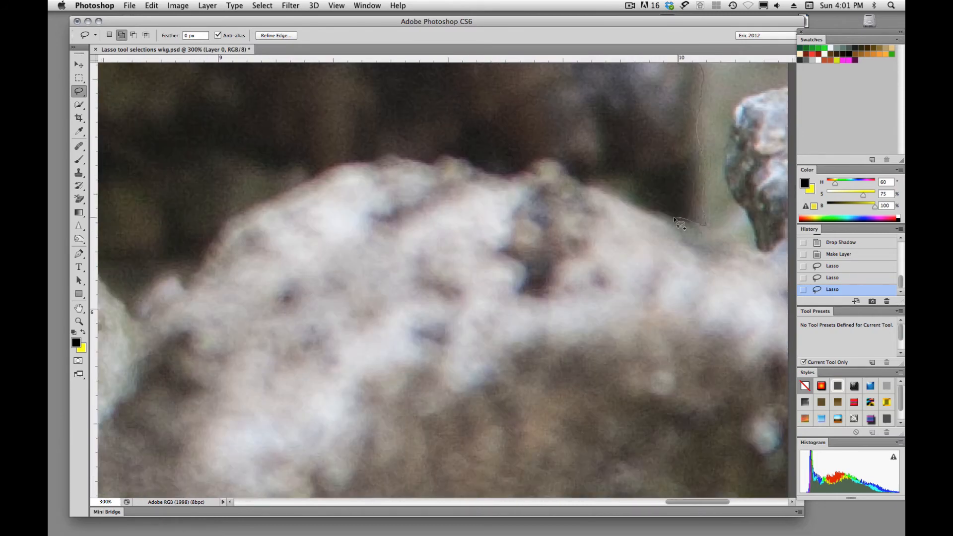
mouse_move(602, 185)
mouse_down()
mouse_move(591, 191)
mouse_move(718, 285)
mouse_up()
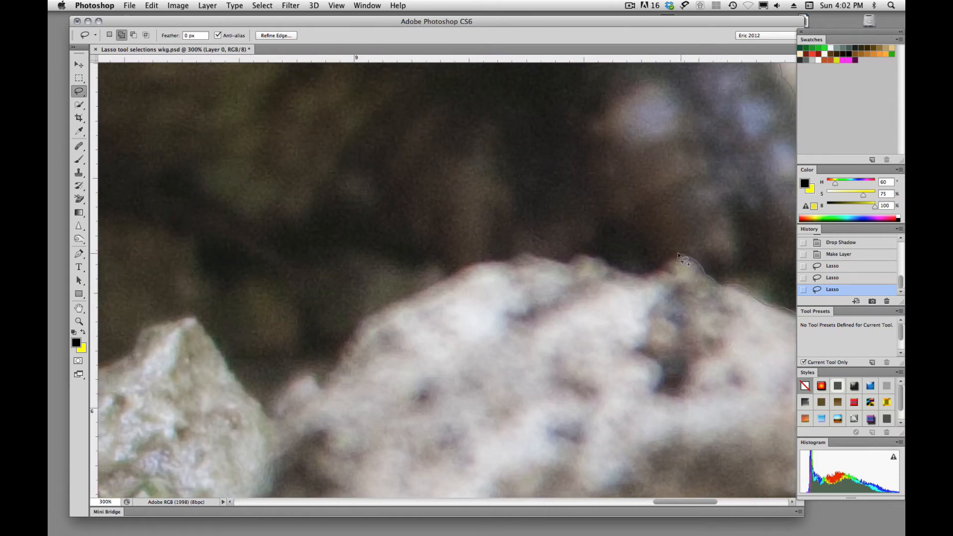
mouse_move(678, 255)
mouse_down()
mouse_move(660, 268)
mouse_move(609, 266)
mouse_up()
mouse_move(543, 259)
mouse_down()
mouse_move(494, 268)
mouse_move(753, 212)
mouse_move(723, 240)
mouse_move(687, 247)
mouse_move(643, 275)
mouse_up()
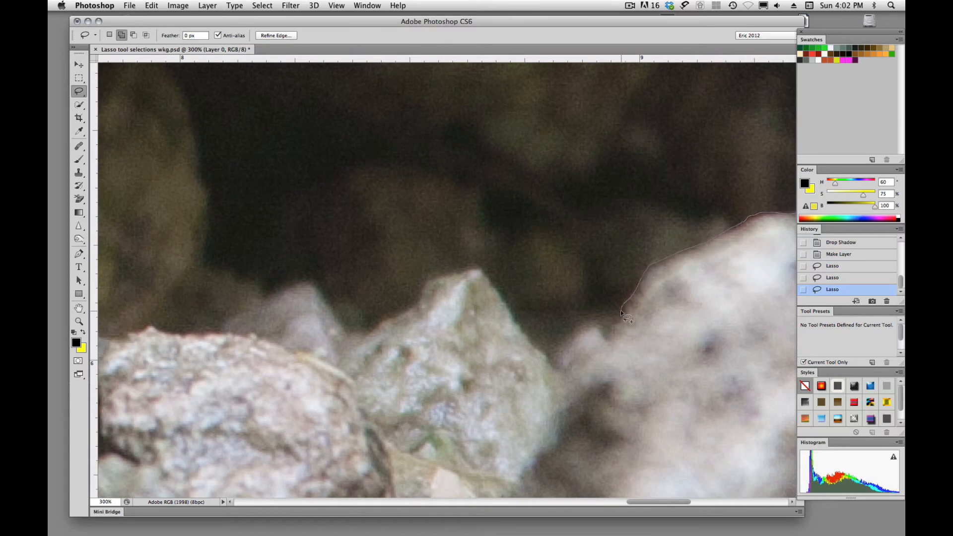
mouse_move(608, 331)
mouse_down()
mouse_move(561, 340)
mouse_move(523, 330)
mouse_move(372, 105)
mouse_move(437, 164)
mouse_move(427, 232)
mouse_move(442, 364)
mouse_move(535, 248)
mouse_move(450, 232)
mouse_move(354, 271)
mouse_up()
key(super+minus)
key(super+minus)
key(super+minus)
key(super+minus)
key(super+minus)
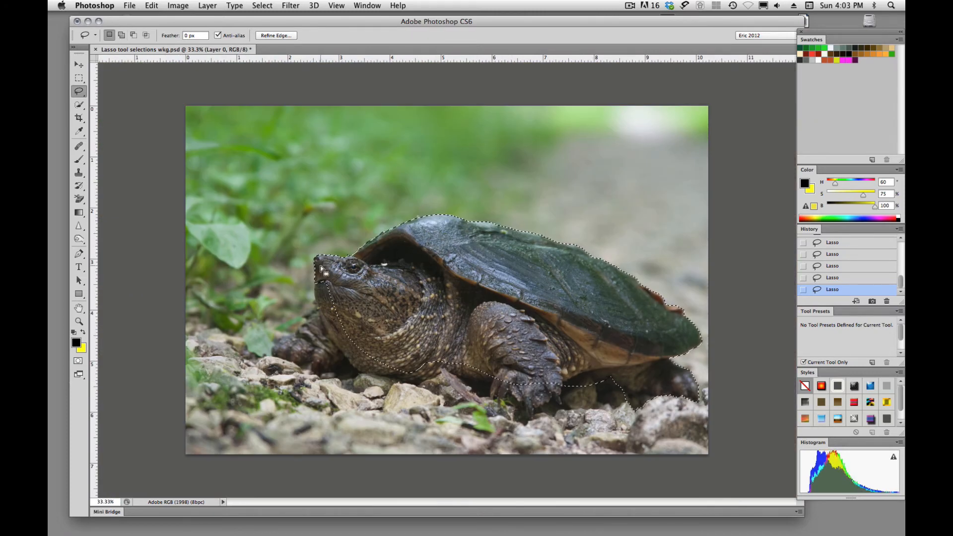
Add the far front leg and foot to the selection, tracing from below the chin around the toes and above the stones.
key(super+plus)
key(super+plus)
key(super+plus)
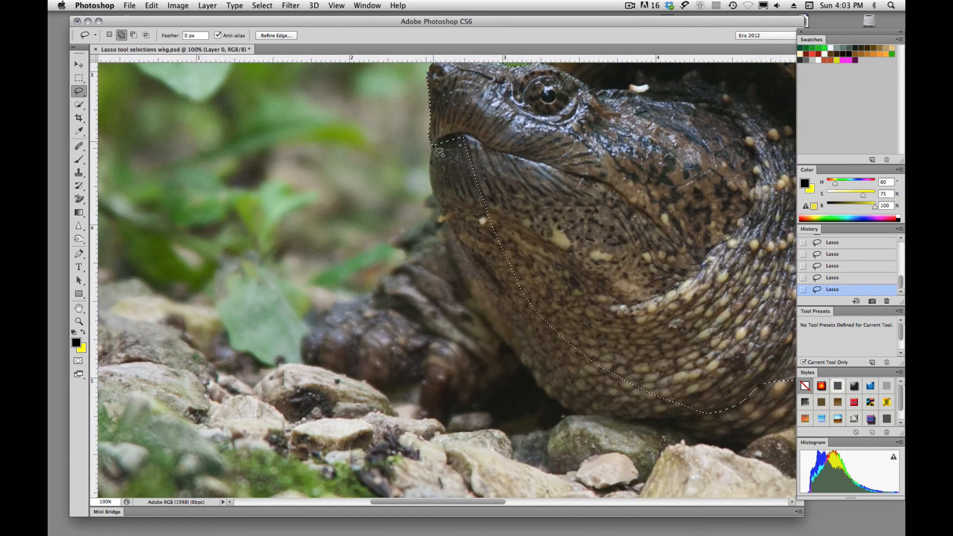
key(super+plus)
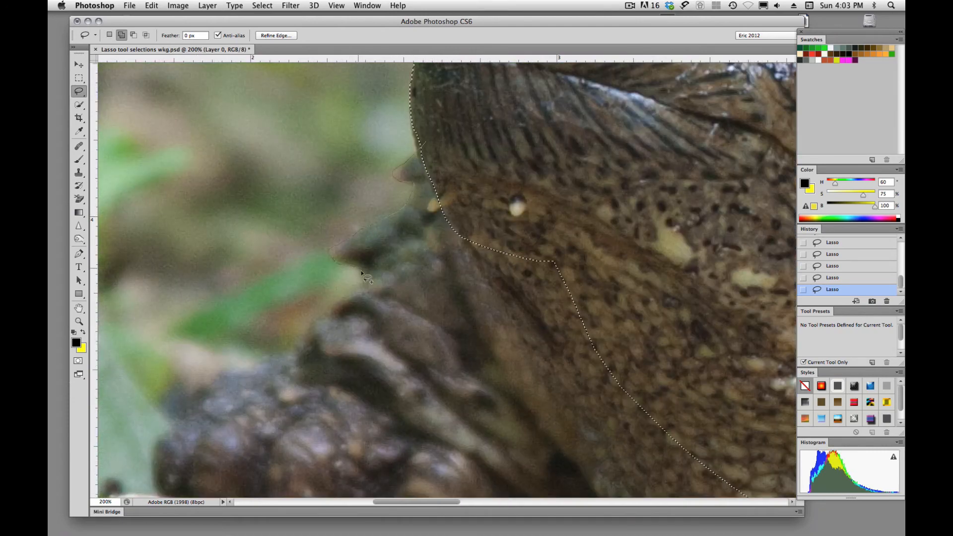
drag(329, 309, 371, 184)
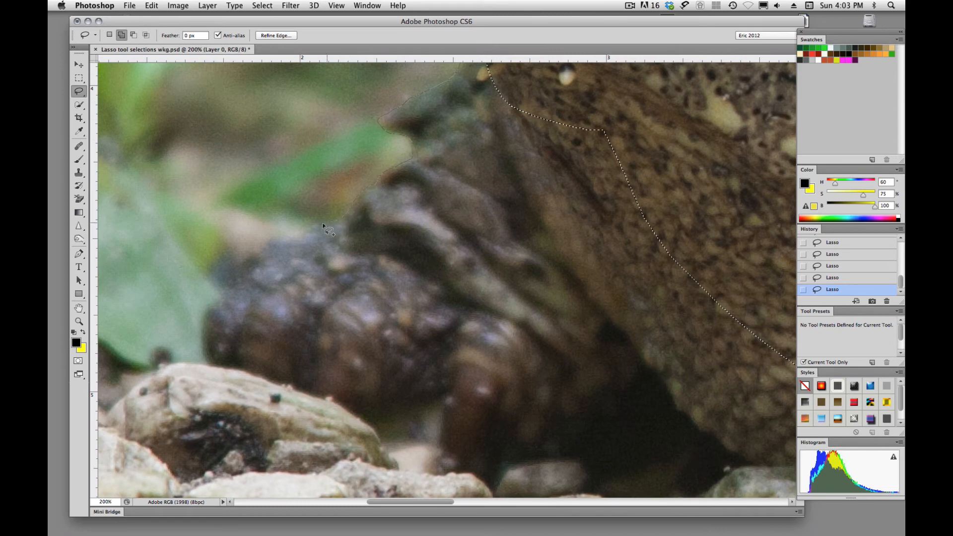
drag(323, 224, 259, 248)
mouse_move(199, 333)
mouse_down()
mouse_move(466, 228)
mouse_move(472, 266)
mouse_move(526, 280)
mouse_up()
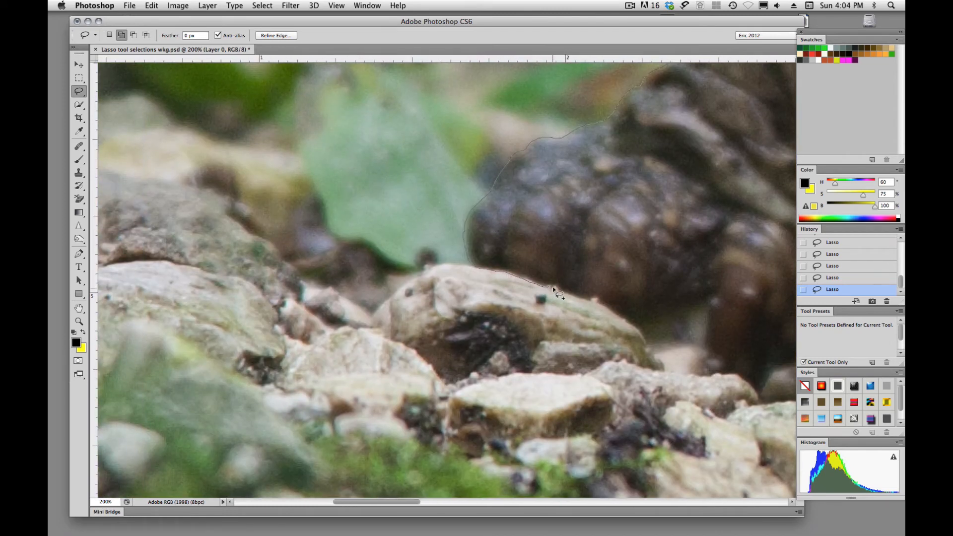
mouse_move(600, 302)
mouse_down()
mouse_move(633, 318)
mouse_move(705, 306)
mouse_move(479, 230)
mouse_move(342, 205)
mouse_up()
mouse_move(335, 257)
mouse_down()
mouse_move(328, 279)
mouse_move(367, 277)
mouse_move(390, 297)
mouse_move(346, 240)
mouse_move(351, 222)
mouse_move(363, 210)
mouse_move(430, 203)
mouse_move(300, 450)
mouse_move(336, 419)
mouse_move(371, 358)
mouse_move(503, 318)
mouse_move(553, 117)
mouse_up()
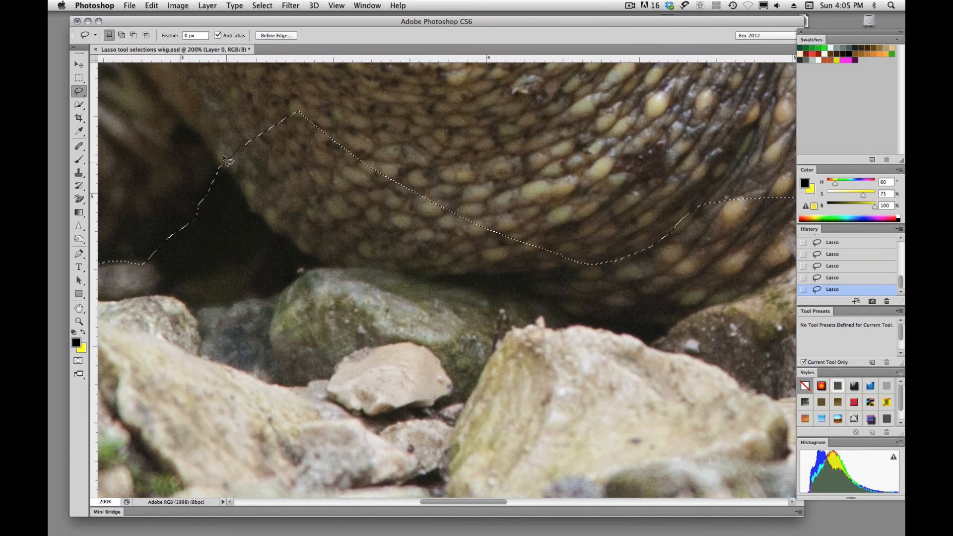
Start another lasso addition under the throat, following the stones, the stick's tip and the rock edge to the near front foot's first claws.
mouse_move(207, 147)
mouse_down()
mouse_move(257, 215)
mouse_move(330, 266)
mouse_up()
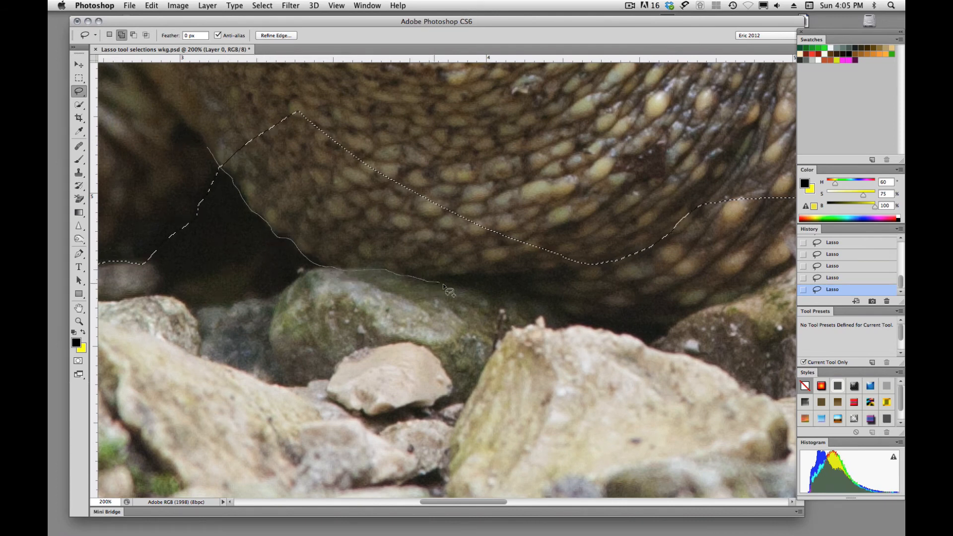
mouse_move(560, 318)
mouse_down()
mouse_move(199, 253)
mouse_move(292, 273)
mouse_move(334, 242)
mouse_up()
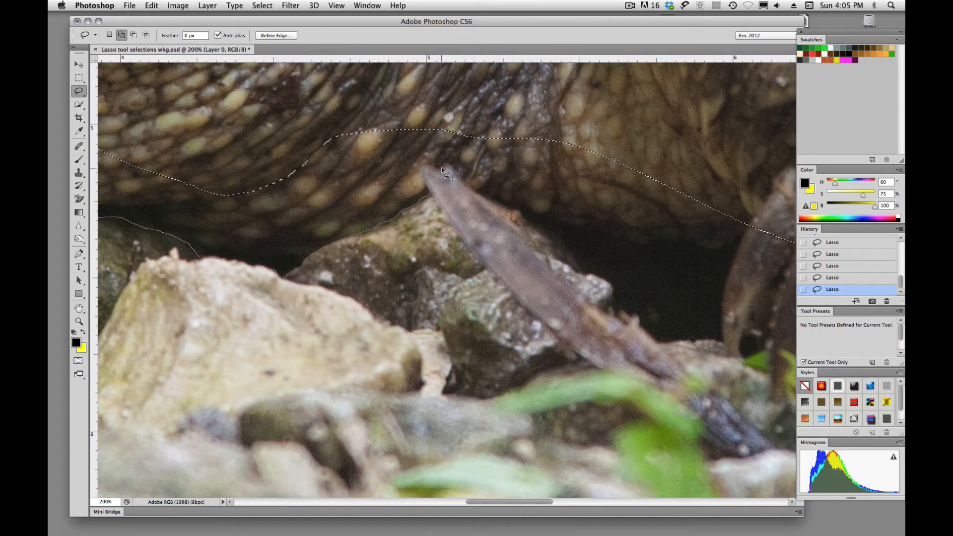
mouse_move(476, 192)
mouse_down()
mouse_move(560, 234)
mouse_move(580, 264)
mouse_move(226, 228)
mouse_up()
mouse_move(289, 280)
mouse_down()
mouse_move(313, 304)
mouse_move(357, 297)
mouse_move(292, 234)
mouse_move(311, 250)
mouse_move(340, 226)
mouse_move(360, 234)
mouse_move(390, 200)
mouse_up()
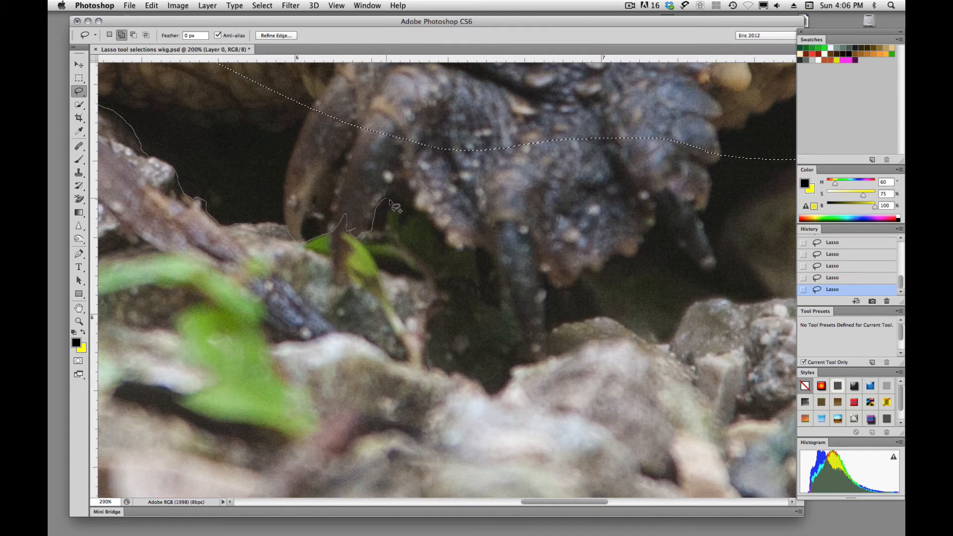
Continue the added outline around the remaining claws of the near front foot and close it inside the existing selection.
mouse_move(476, 255)
mouse_down()
mouse_move(482, 299)
mouse_move(515, 337)
mouse_move(514, 364)
mouse_move(400, 274)
mouse_move(286, 303)
mouse_move(285, 352)
mouse_move(305, 351)
mouse_up()
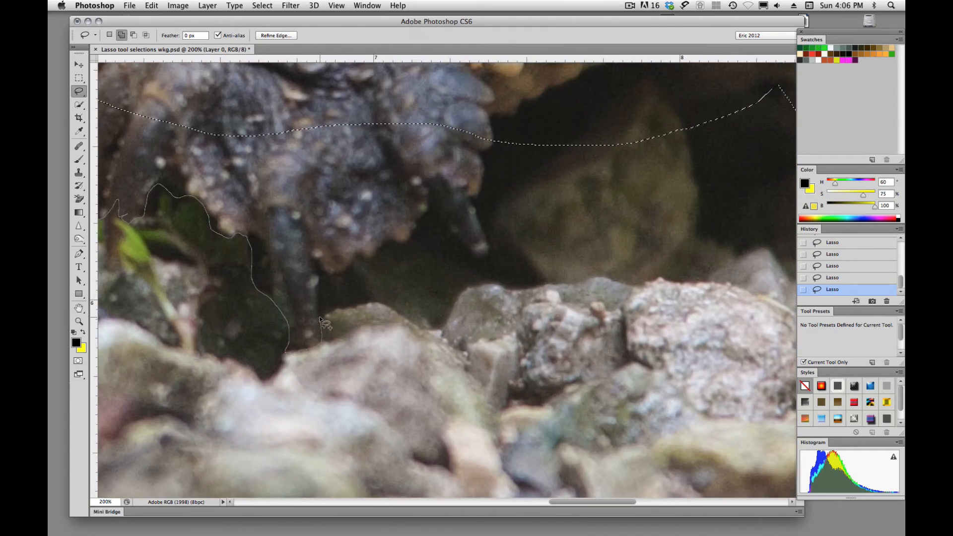
mouse_move(319, 317)
mouse_down()
mouse_move(326, 290)
mouse_move(350, 271)
mouse_move(427, 226)
mouse_move(389, 85)
mouse_up()
mouse_move(560, 244)
mouse_down()
mouse_move(416, 427)
mouse_move(409, 300)
mouse_move(382, 360)
mouse_up()
key(shift)
mouse_move(214, 303)
mouse_down()
mouse_move(278, 336)
mouse_move(307, 368)
mouse_move(318, 245)
mouse_up()
key(super+minus)
key(super+minus)
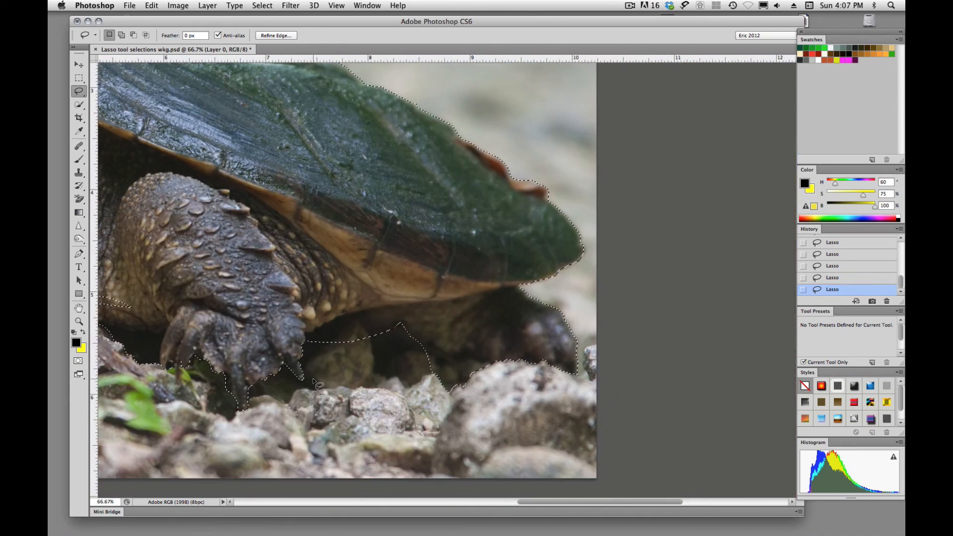
Add the shadowed underside between the near front foot and the hind foot to the selection.
scroll(368, 327, up, 5)
key(shift)
mouse_move(235, 388)
mouse_down()
mouse_move(330, 321)
mouse_move(366, 344)
mouse_move(380, 380)
mouse_move(449, 370)
mouse_move(484, 381)
mouse_move(469, 383)
mouse_move(549, 393)
mouse_move(619, 432)
mouse_move(471, 397)
mouse_up()
Refine the underside edge, adding a small piece near the hind leg and subtracting the shadowed rock behind the front foot.
key(alt)
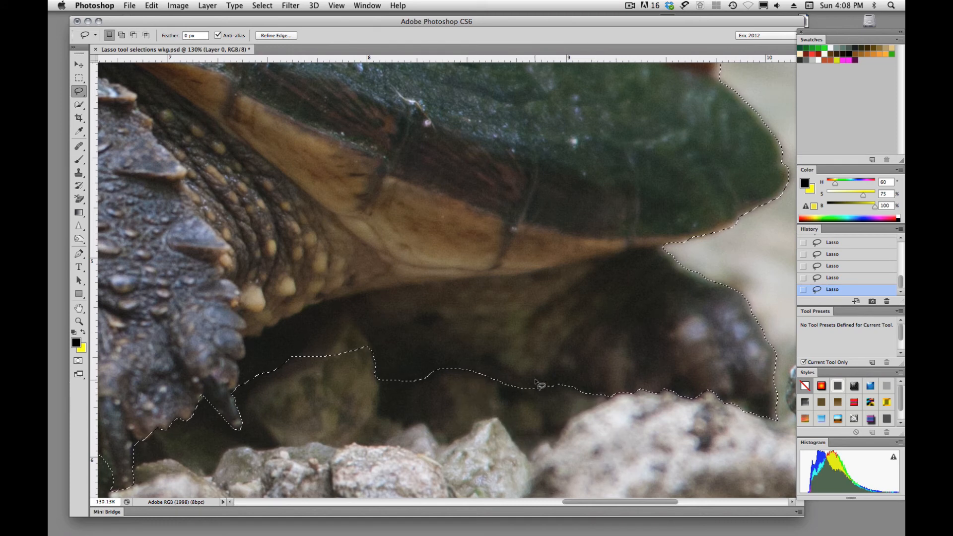
key(shift)
mouse_move(540, 386)
mouse_down()
mouse_move(511, 396)
mouse_move(542, 389)
mouse_up()
key(alt)
mouse_move(291, 363)
mouse_down()
mouse_move(314, 346)
mouse_move(368, 341)
mouse_move(300, 379)
mouse_move(291, 370)
mouse_up()
alt+super+click(333, 291)
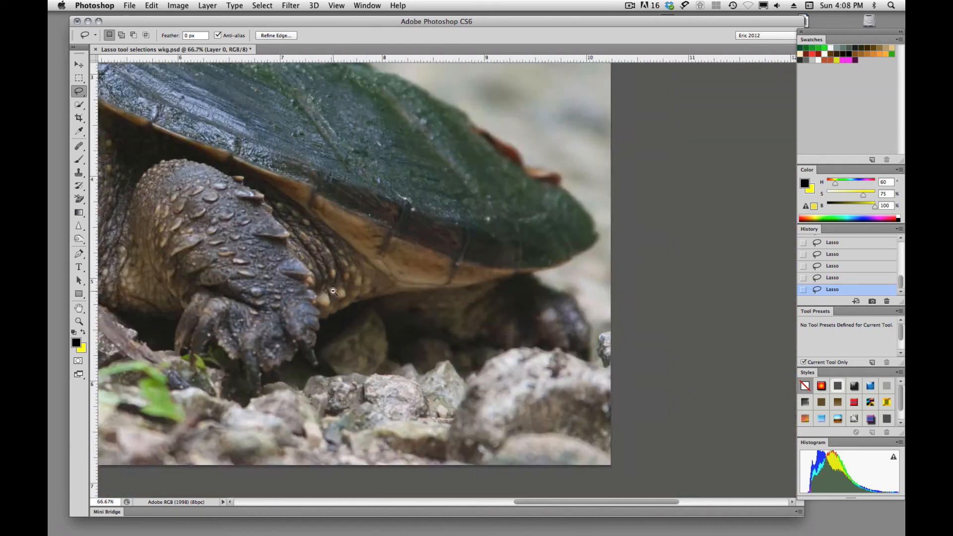
alt+super+click(333, 292)
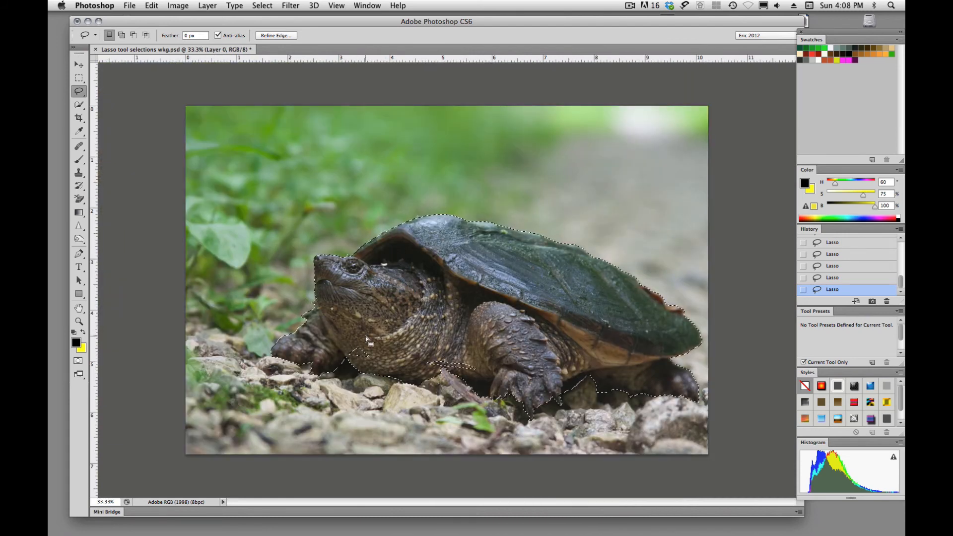
Add the leftover unselected gaps inside the throat and chest to the selection.
key(super+space)
drag(352, 342, 383, 342)
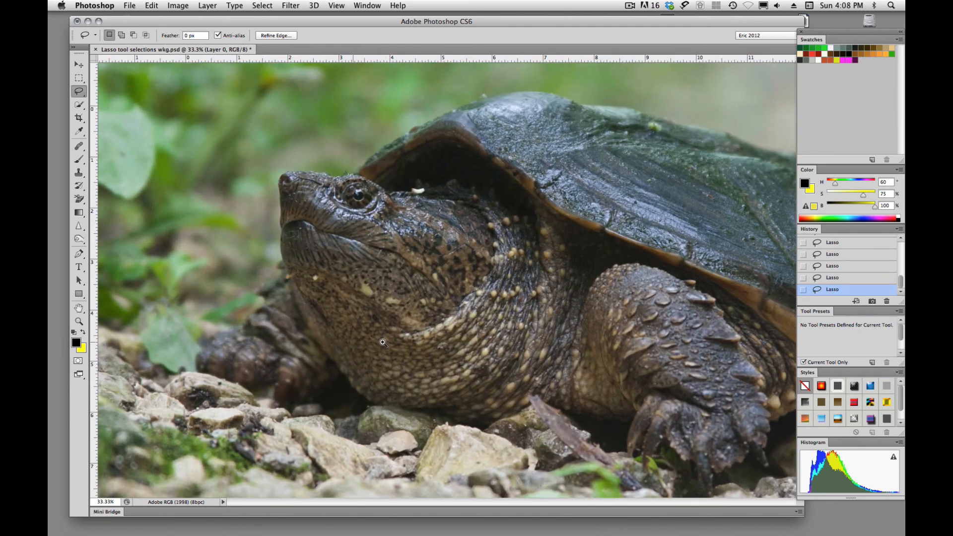
key(shift)
mouse_move(348, 350)
mouse_down()
mouse_move(348, 368)
mouse_move(366, 380)
mouse_move(390, 351)
mouse_move(350, 350)
mouse_up()
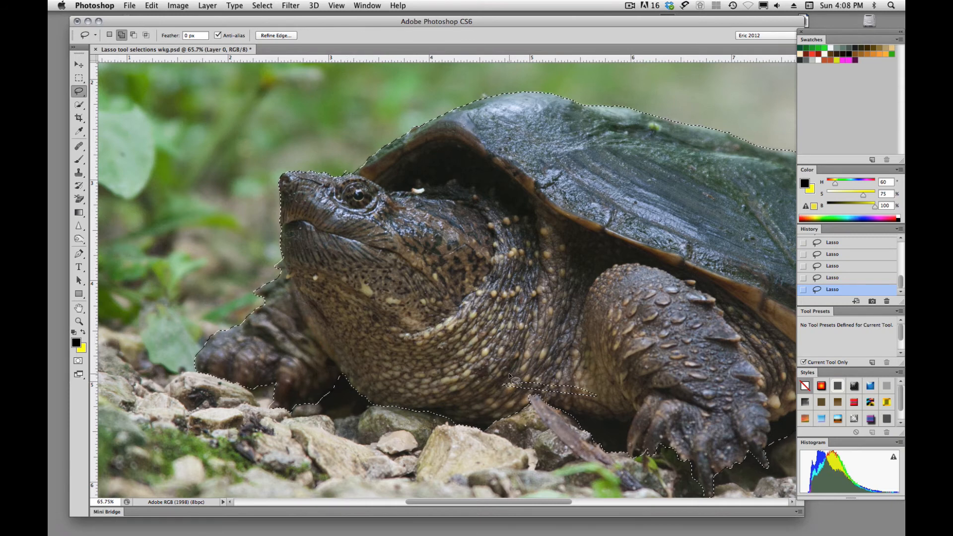
mouse_move(499, 388)
mouse_down()
mouse_move(604, 404)
mouse_move(626, 398)
mouse_move(593, 380)
mouse_move(499, 386)
mouse_up()
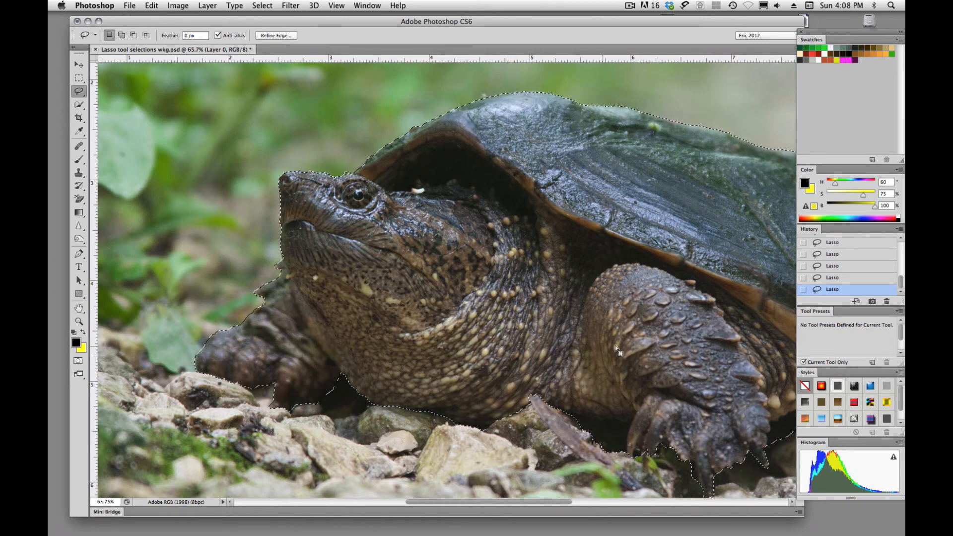
Add the dark gap between the far front foot and the throat to the selection, down to the stones.
drag(689, 282, 430, 239)
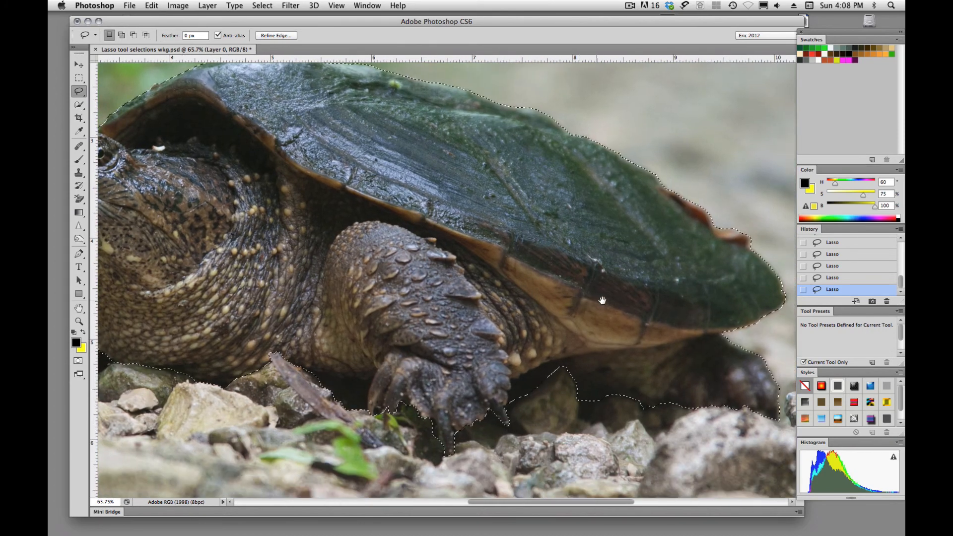
drag(603, 300, 485, 272)
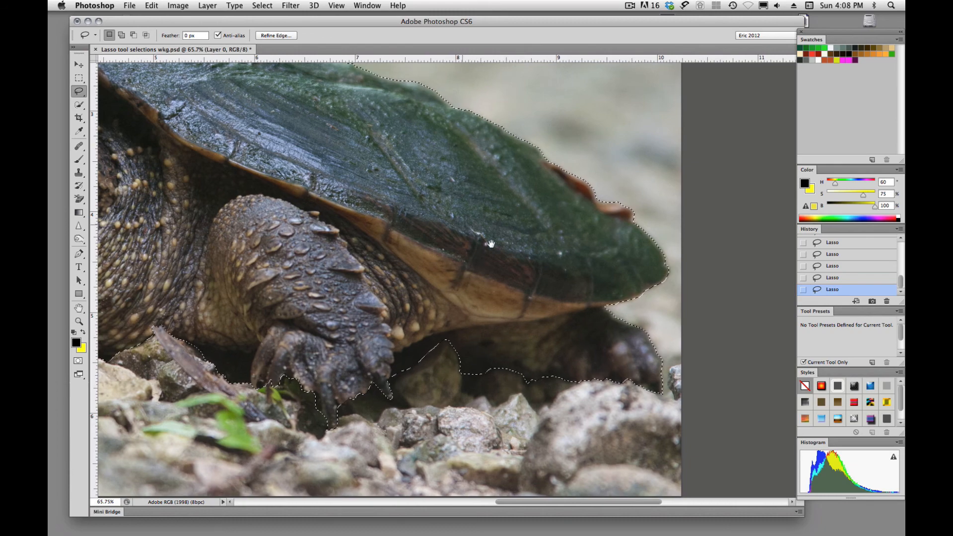
scroll(480, 262, left, 10)
scroll(480, 261, up, 4)
scroll(497, 255, left, 10)
scroll(497, 255, down, 4)
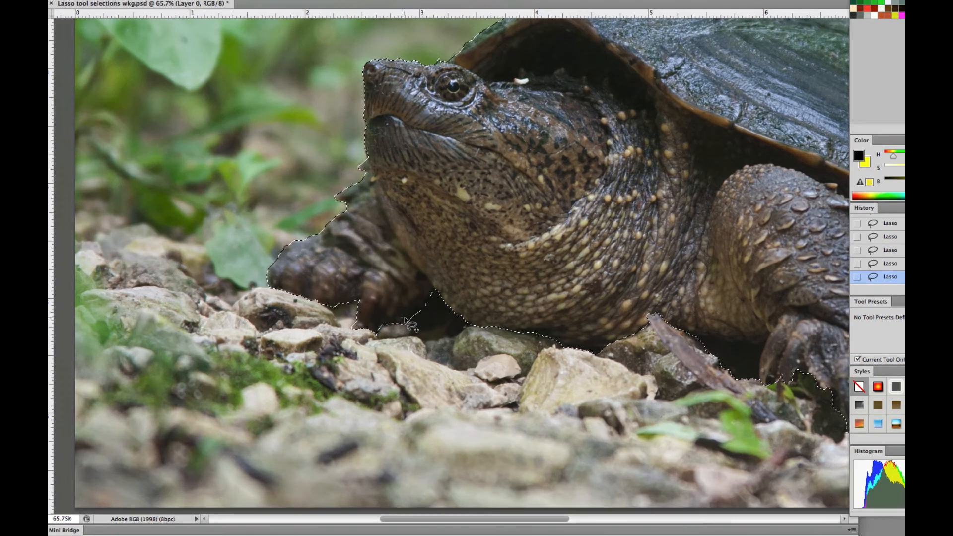
drag(405, 318, 445, 318)
mouse_move(483, 240)
mouse_down()
mouse_move(509, 219)
mouse_move(517, 192)
mouse_move(474, 166)
mouse_move(436, 167)
mouse_move(390, 201)
mouse_move(387, 240)
mouse_up()
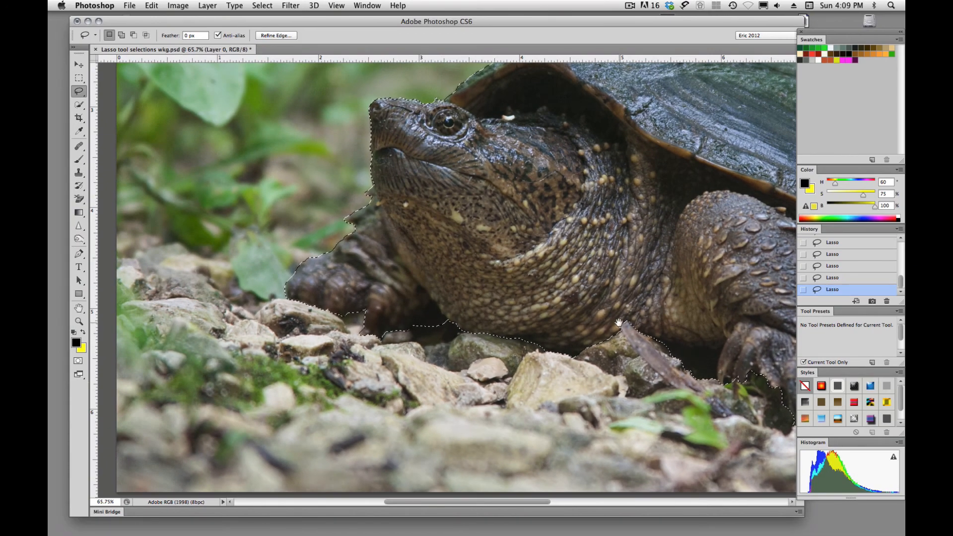
Subtract the rock and dark shadow between the stick and the near front foot from the selection, following the belly's underside.
drag(619, 324, 422, 390)
key(shift)
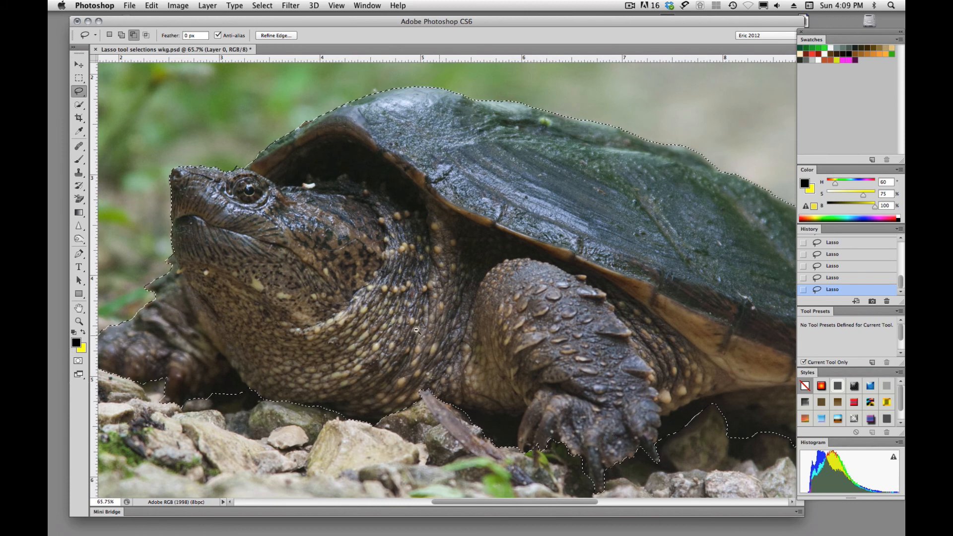
key(super+minus)
key(super+minus)
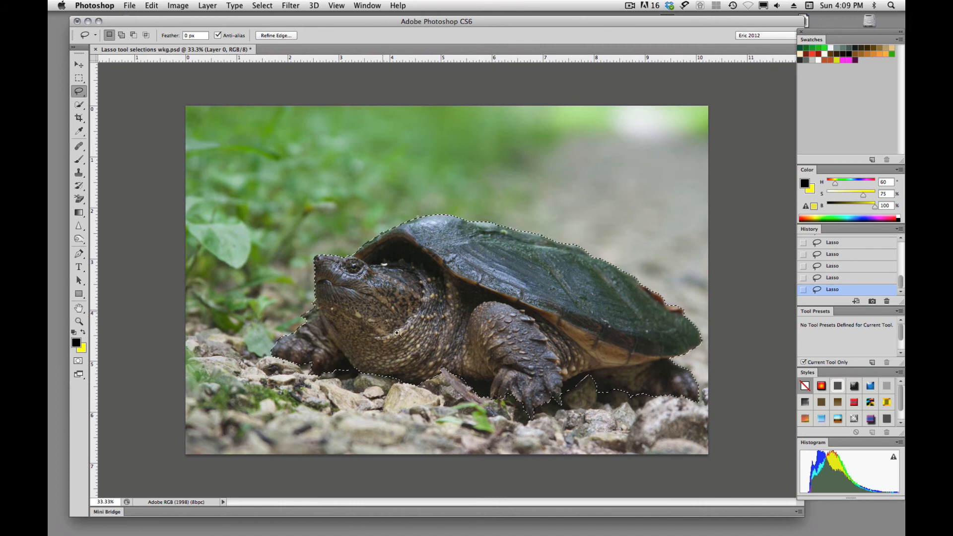
drag(457, 373, 519, 395)
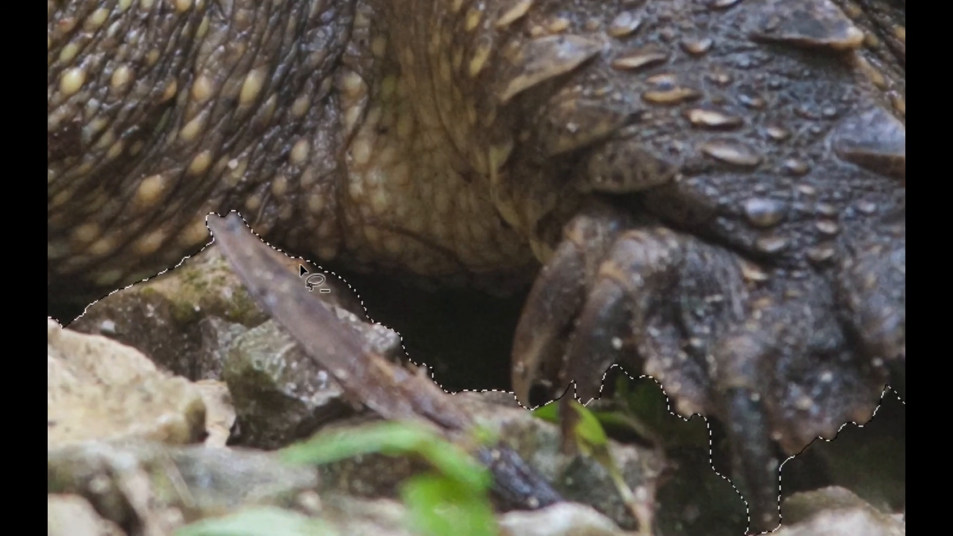
mouse_move(300, 265)
mouse_down()
mouse_move(434, 299)
mouse_move(525, 303)
mouse_move(516, 380)
mouse_up()
mouse_move(425, 450)
mouse_down()
mouse_move(318, 353)
mouse_move(293, 258)
mouse_up()
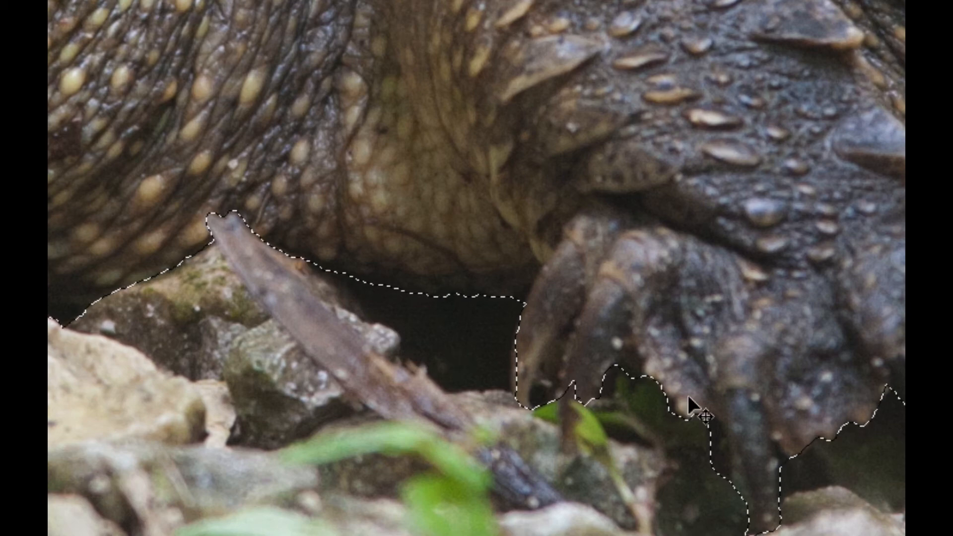
Add the missed sliver along the outer edge of the near front foot's first claw to the selection.
key(z)
click(558, 449)
click(542, 403)
alt+click(524, 370)
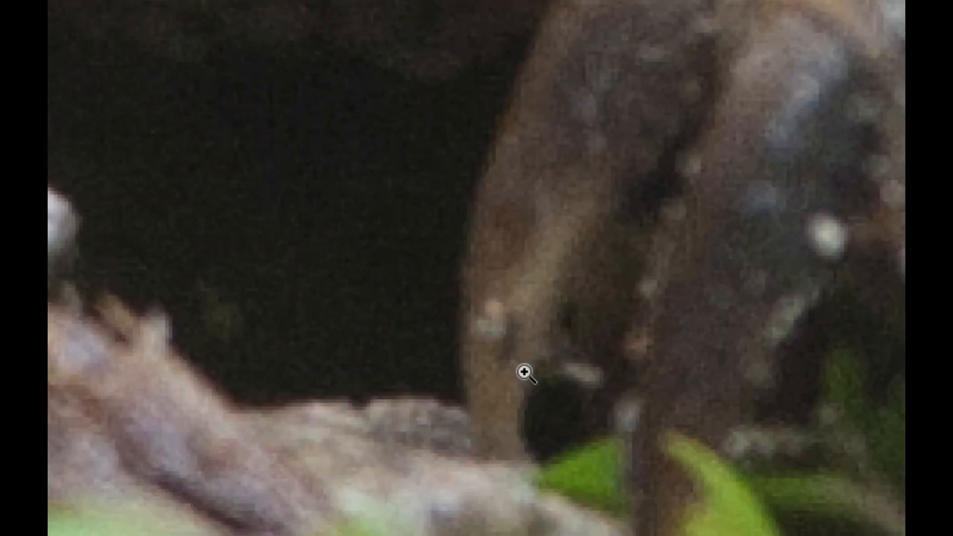
key(l)
mouse_move(494, 171)
mouse_down()
mouse_move(468, 209)
mouse_move(466, 300)
mouse_up()
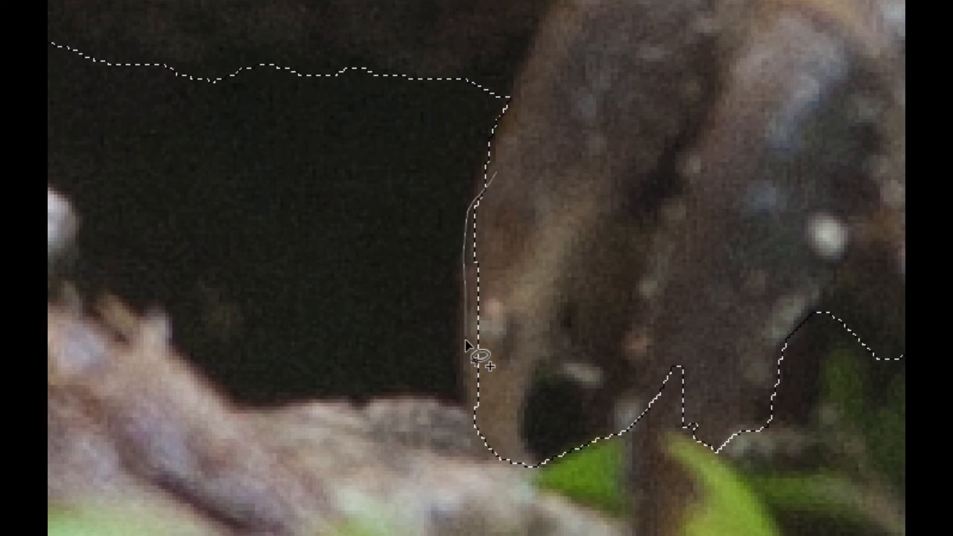
mouse_move(465, 340)
mouse_down()
mouse_move(472, 437)
mouse_move(531, 447)
mouse_move(574, 191)
mouse_move(521, 166)
mouse_move(487, 179)
mouse_up()
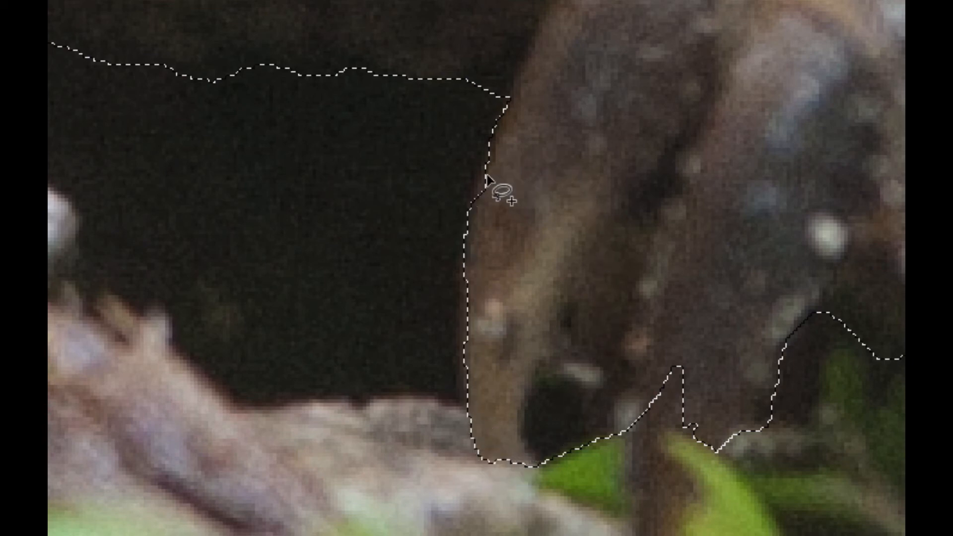
alt+click(432, 177)
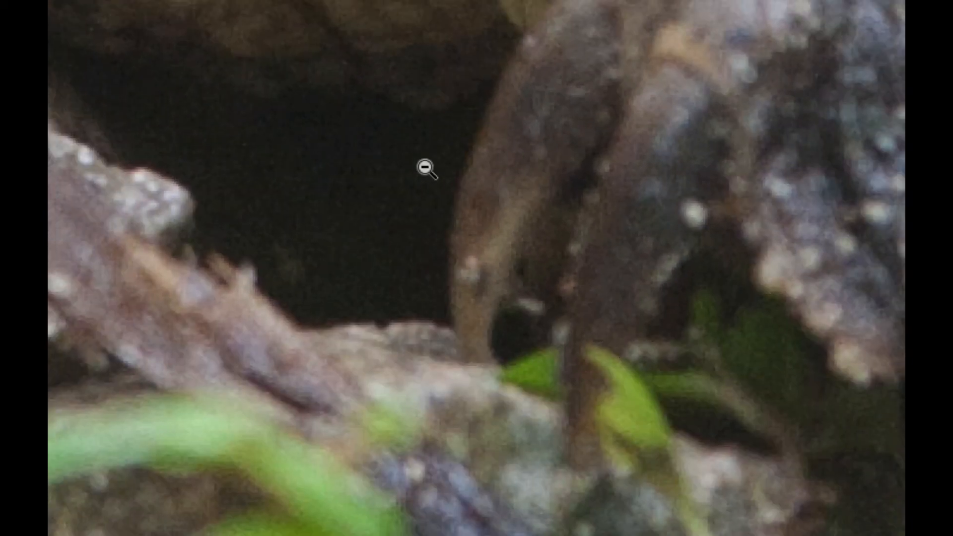
alt+click(425, 168)
alt+click(424, 160)
alt+click(425, 160)
alt+click(425, 160)
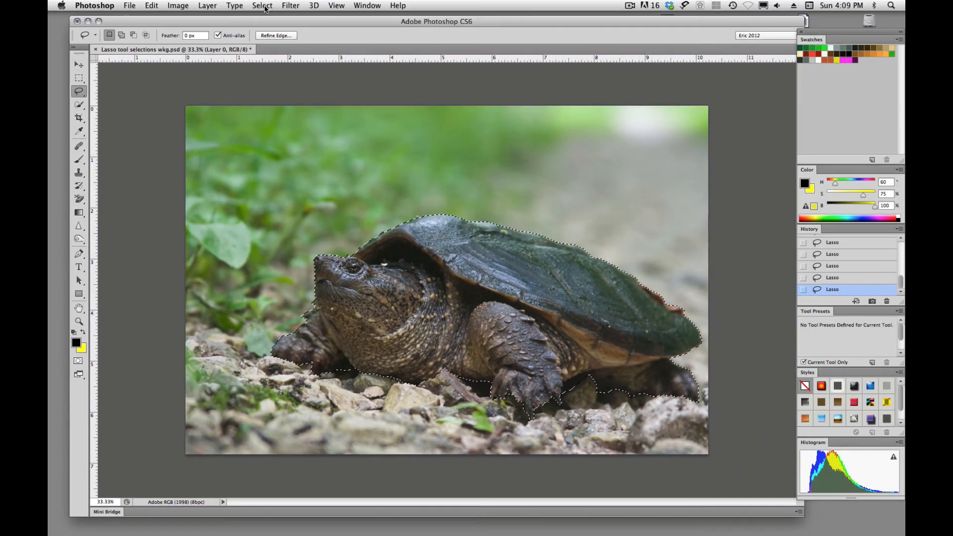
Save the turtle selection as a new channel named turtle1 in the current document.
click(264, 6)
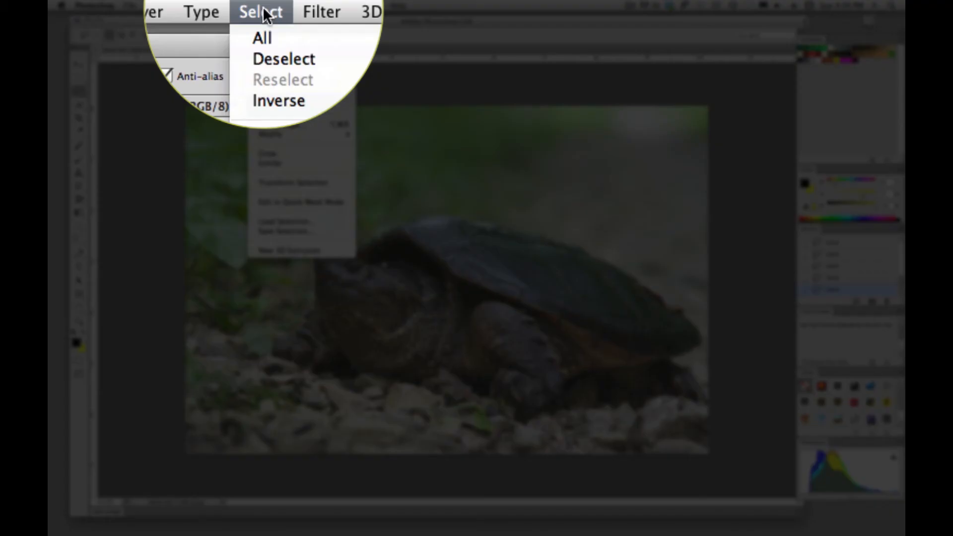
click(276, 230)
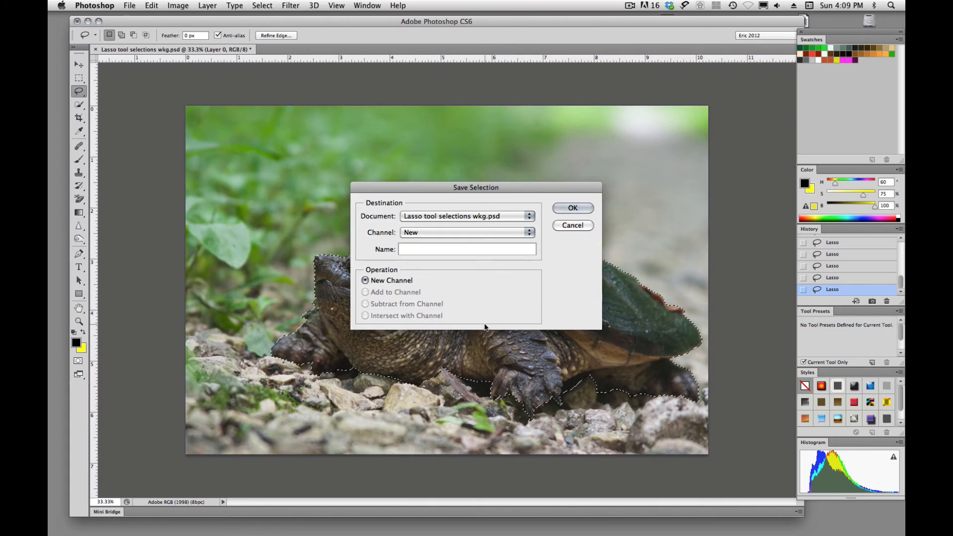
text(turtle1)
click(567, 208)
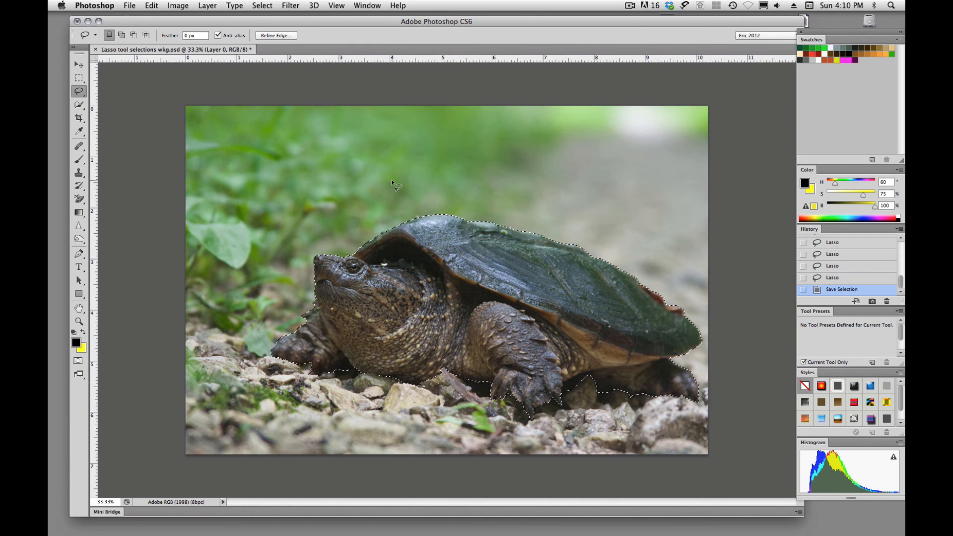
Copy the selected turtle onto its own layer and adjust the original photo layer's opacity to leave the surroundings faded.
key(super+j)
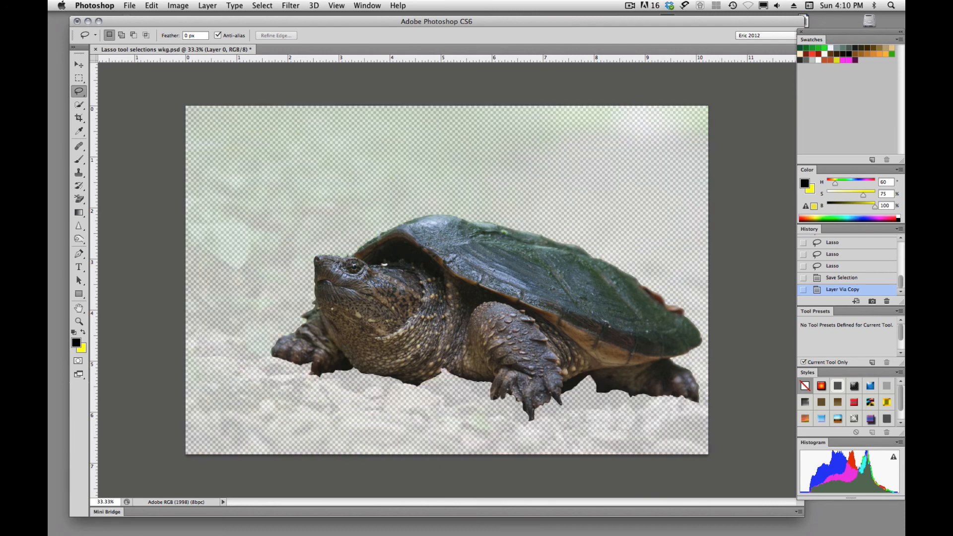
key(5)
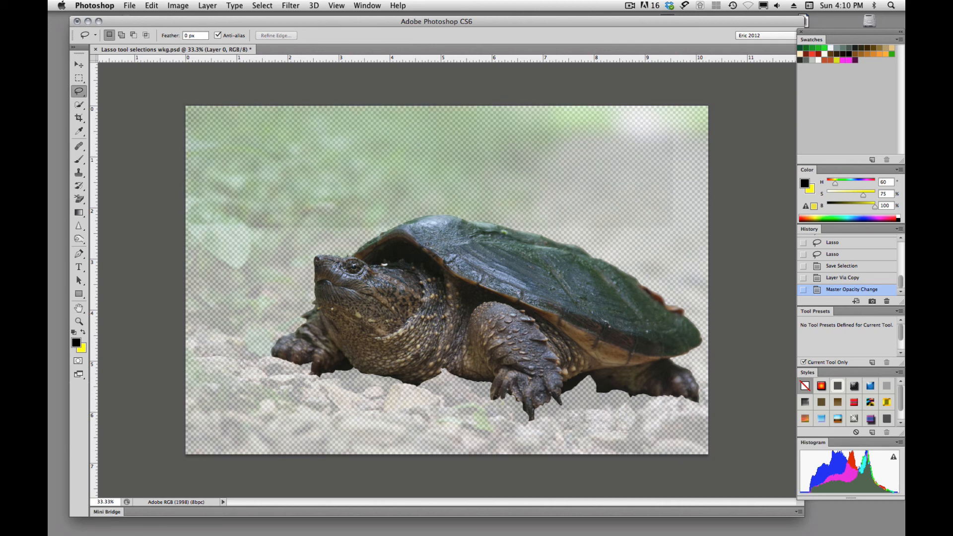
key(8)
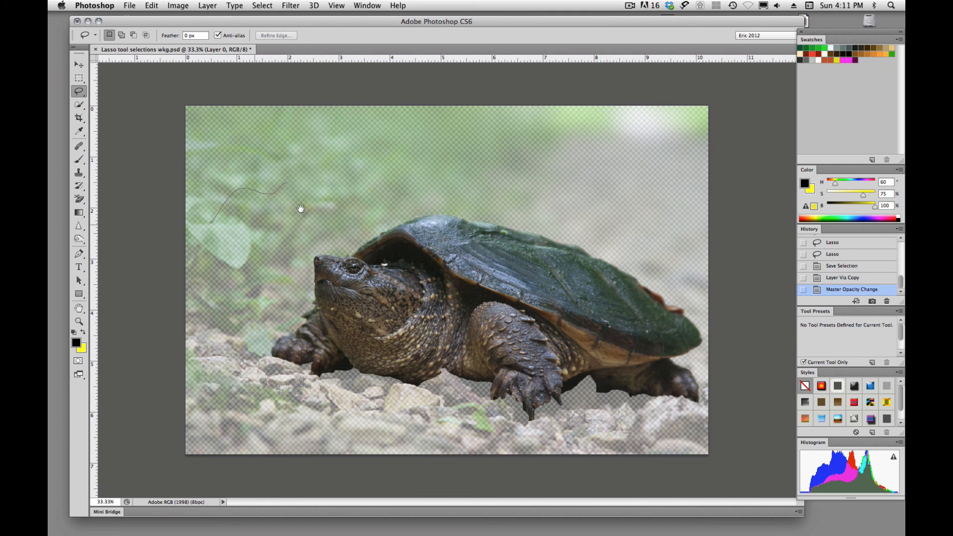
Draw a small trial lasso selection in the foliage above the large leaf and deselect it.
drag(262, 229, 261, 228)
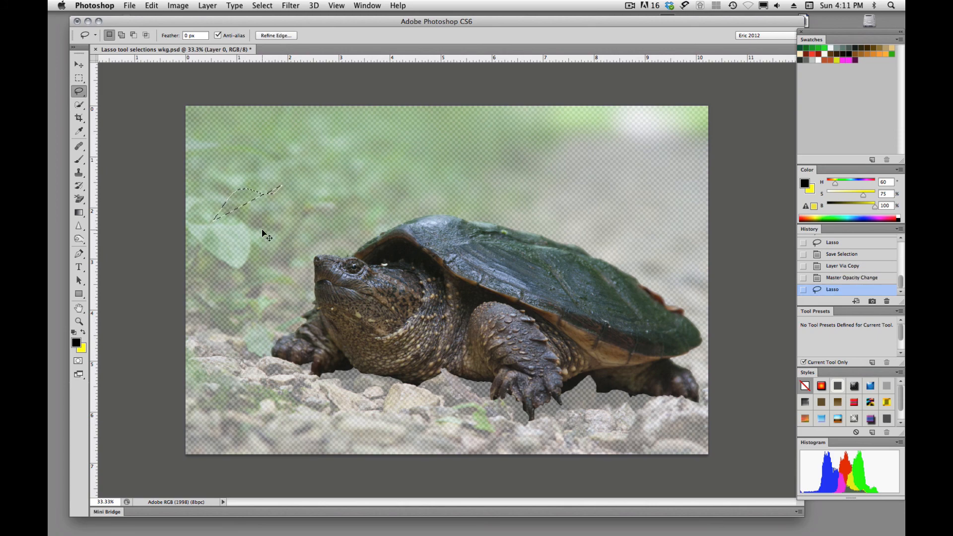
click(272, 249)
Draw a closed, irregular freehand lasso selection in the blurred foliage above the turtle's head.
super+click(304, 234)
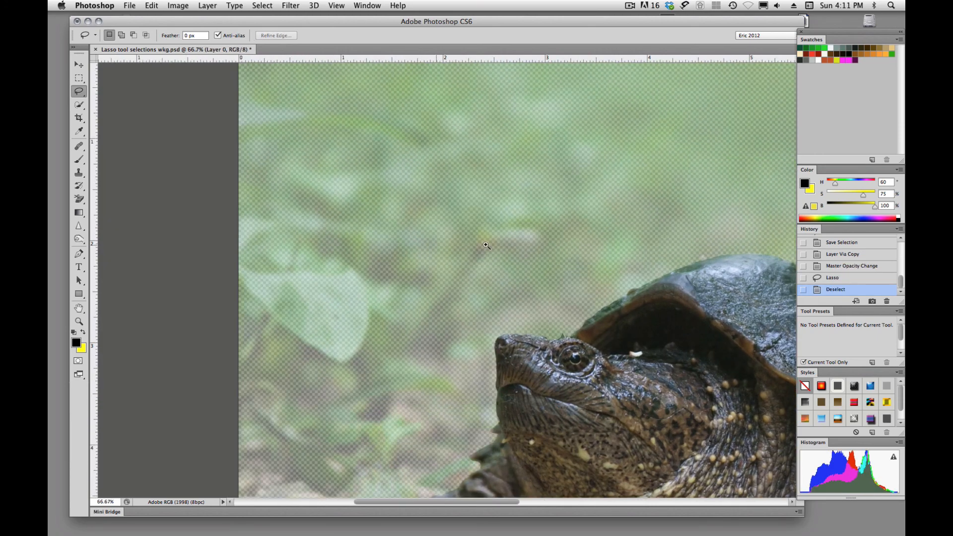
mouse_move(462, 256)
mouse_down()
mouse_move(347, 272)
mouse_move(283, 260)
mouse_up()
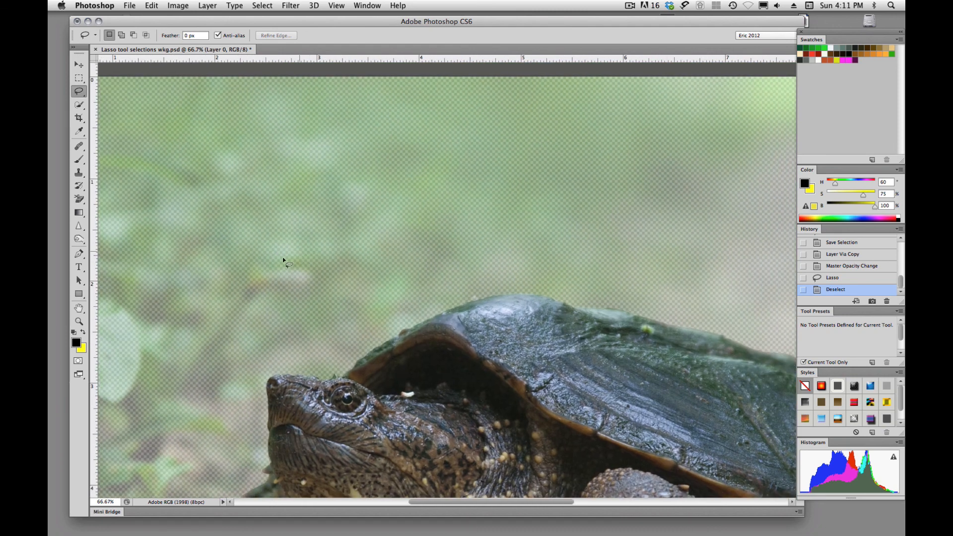
mouse_move(204, 247)
mouse_down()
mouse_move(257, 170)
mouse_move(280, 165)
mouse_up()
mouse_move(355, 291)
mouse_down()
mouse_move(278, 275)
mouse_move(382, 181)
mouse_move(427, 202)
mouse_move(418, 231)
mouse_up()
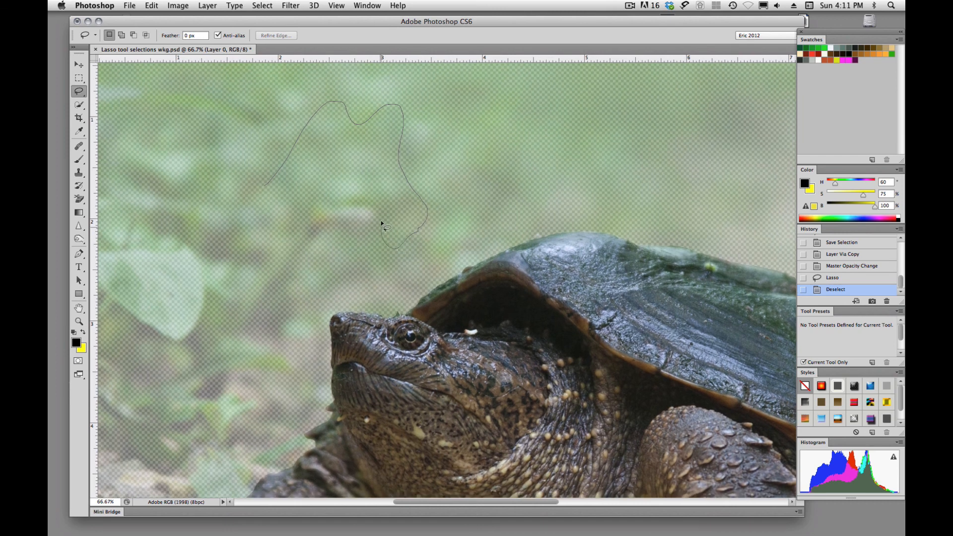
mouse_move(365, 227)
mouse_down()
mouse_move(336, 245)
mouse_move(336, 278)
mouse_move(366, 285)
mouse_up()
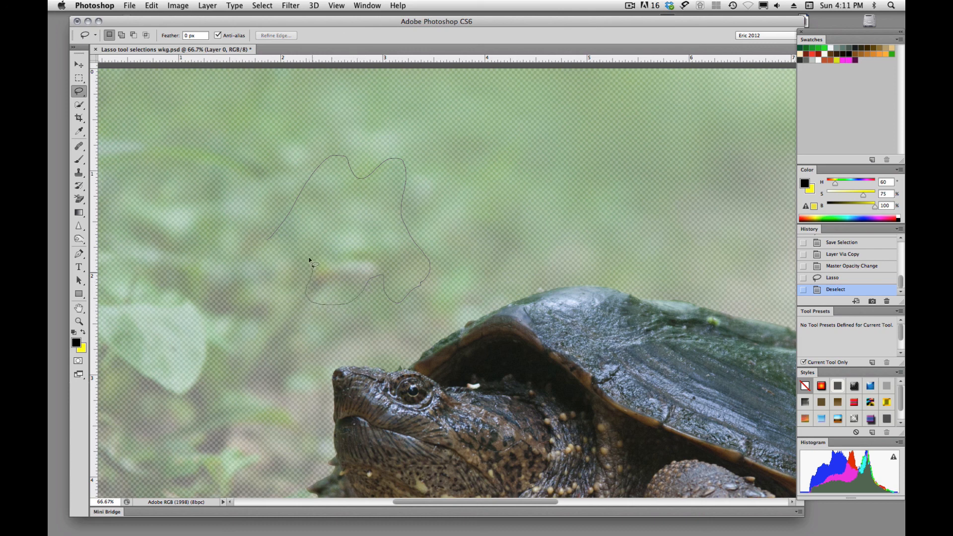
drag(266, 249, 266, 241)
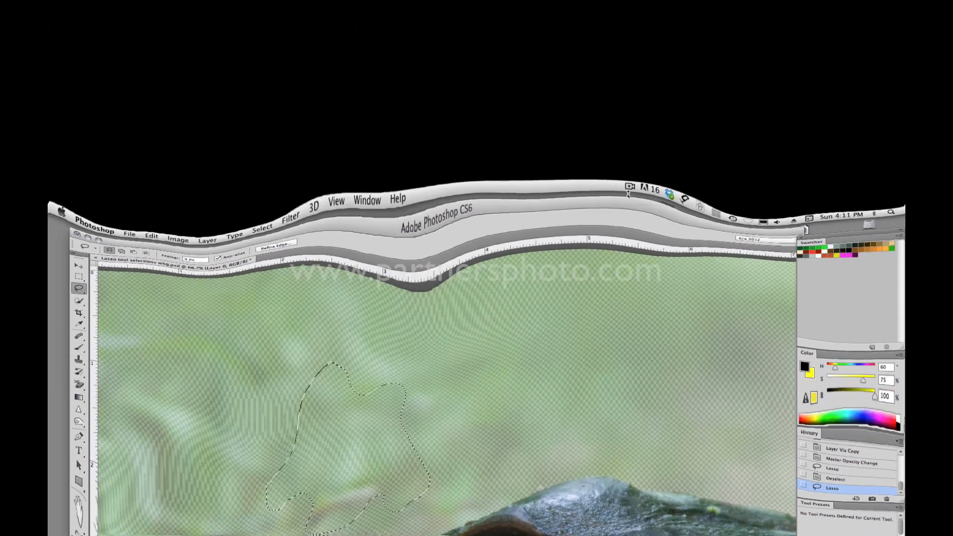
click(702, 77)
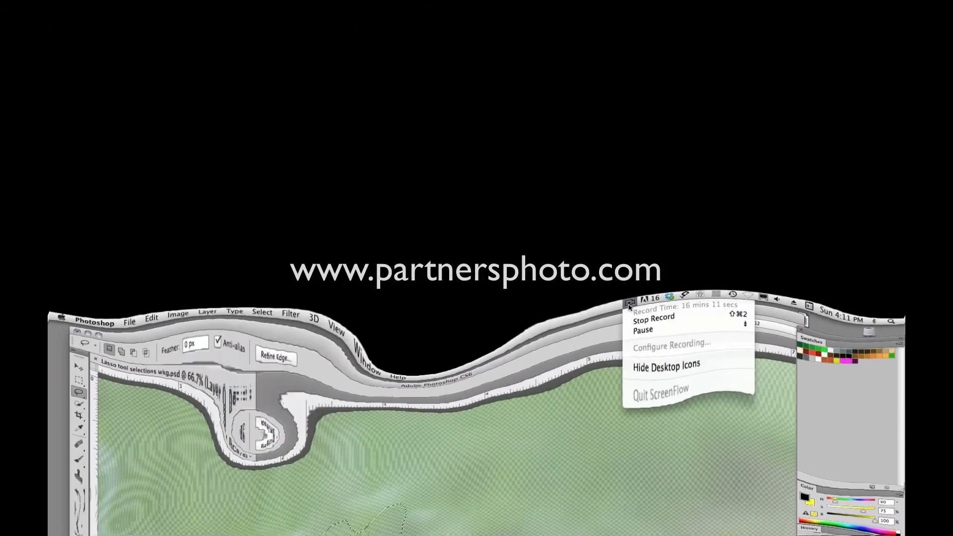